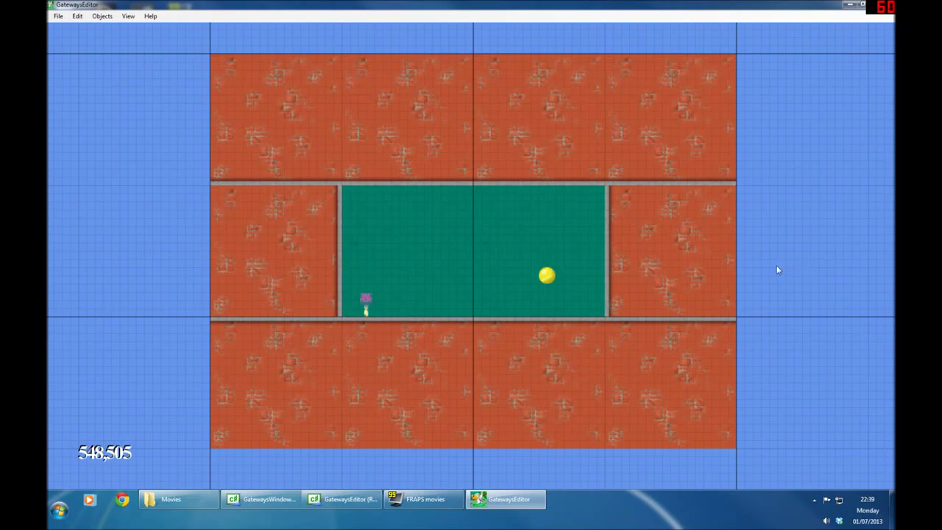
{"action": "left_click", "coordinate": [368, 309]}
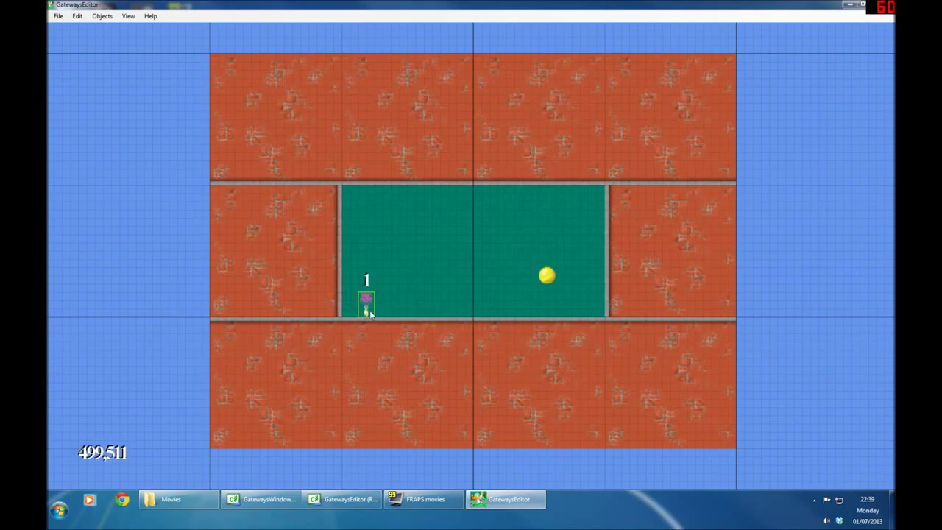
{"action": "left_click", "coordinate": [551, 280]}
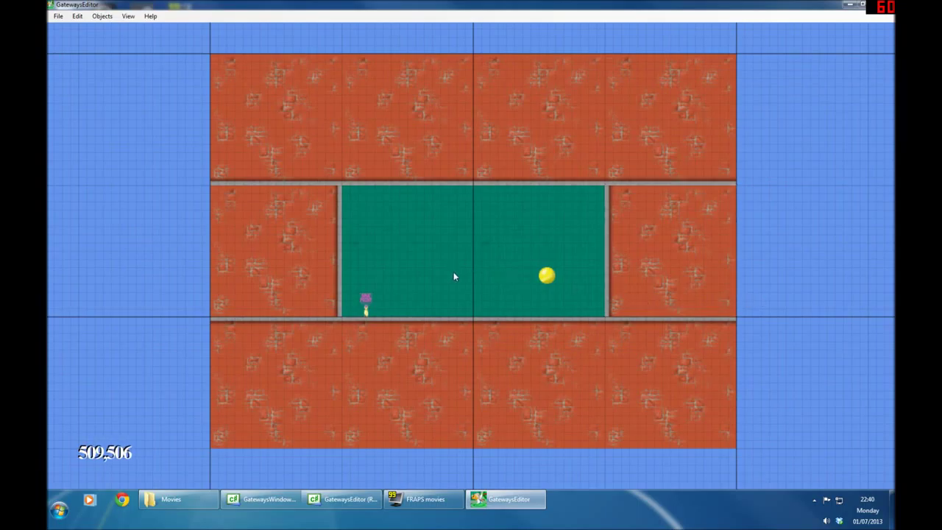
{"action": "left_click_drag", "start_coordinate": [434, 258], "coordinate": [408, 294]}
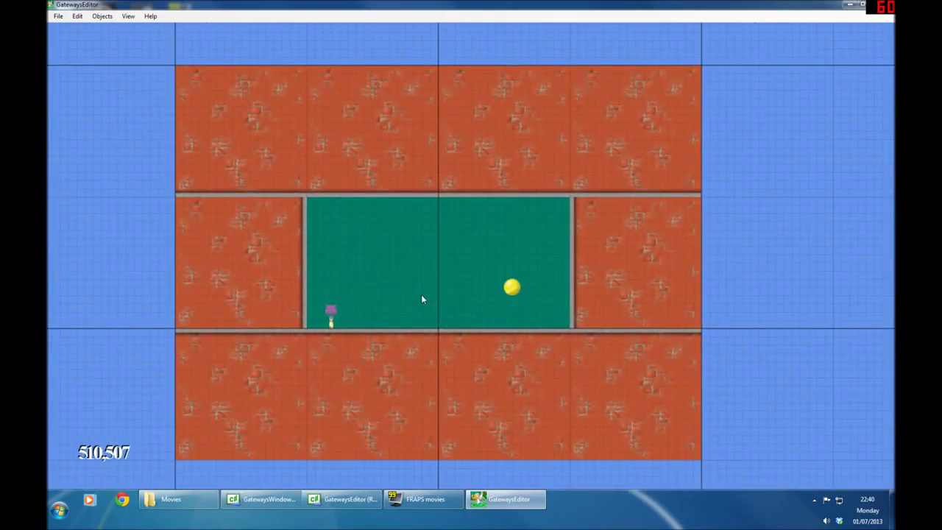
{"action": "scroll", "coordinate": [424, 296], "scroll_direction": "down", "scroll_amount": 5}
{"action": "scroll", "coordinate": [424, 297], "scroll_direction": "up", "scroll_amount": 6}
{"action": "left_click_drag", "start_coordinate": [393, 299], "coordinate": [433, 284]}
{"action": "scroll", "coordinate": [441, 289], "scroll_direction": "down", "scroll_amount": 1}
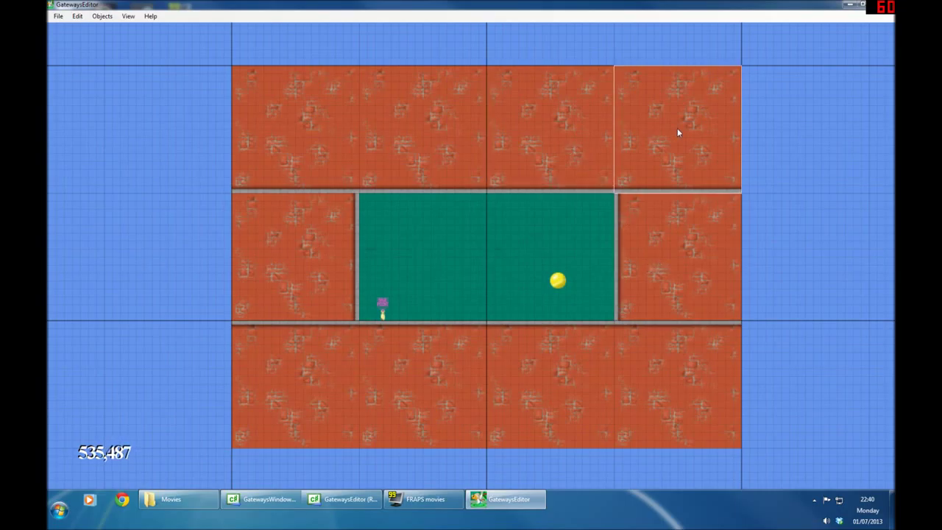
Step: Delete the brick blocks and grey edge strips above the room's right half and along its right side
{"action": "left_click", "coordinate": [555, 149]}
{"action": "left_click", "coordinate": [618, 163]}
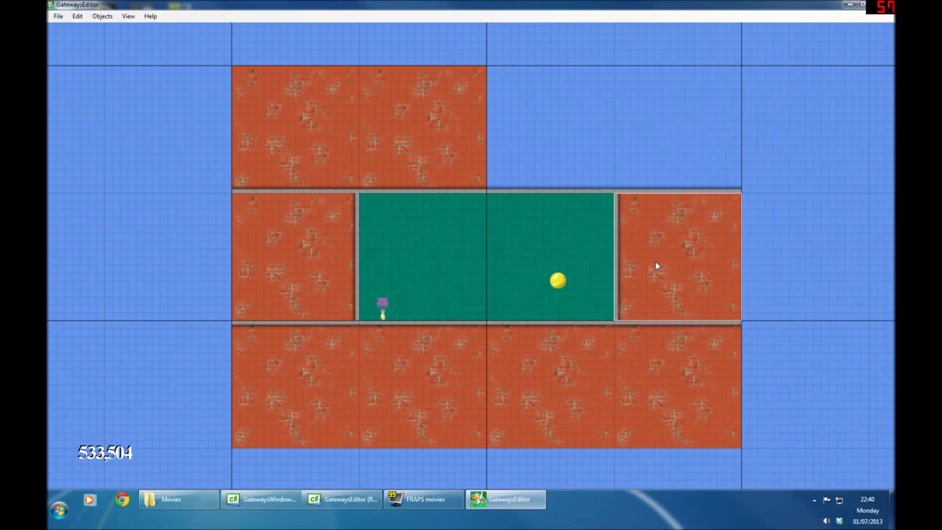
{"action": "left_click", "coordinate": [656, 267]}
{"action": "left_click", "coordinate": [564, 191]}
{"action": "left_click", "coordinate": [627, 190]}
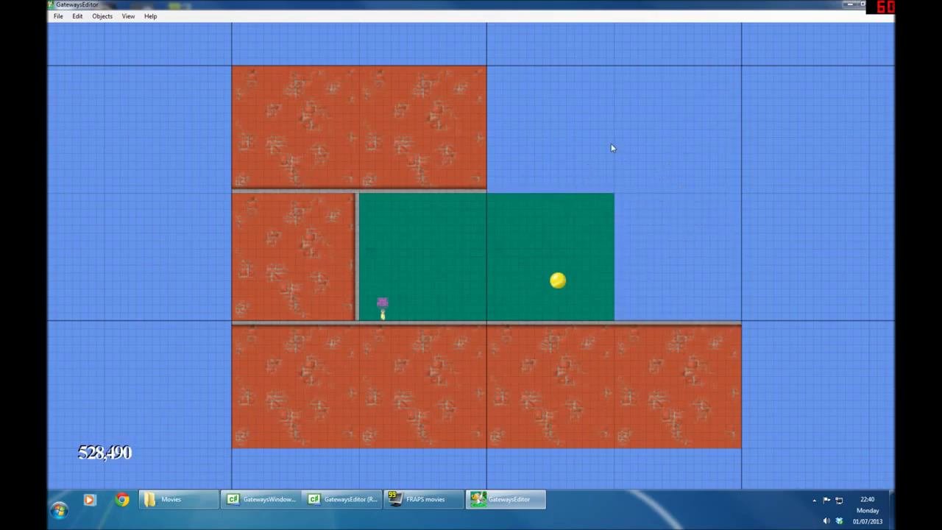
Step: Paint red brick texture above the room's right half, as a hanging divider beside it, and as a full-height column at the map's right end
{"action": "left_click", "coordinate": [78, 16]}
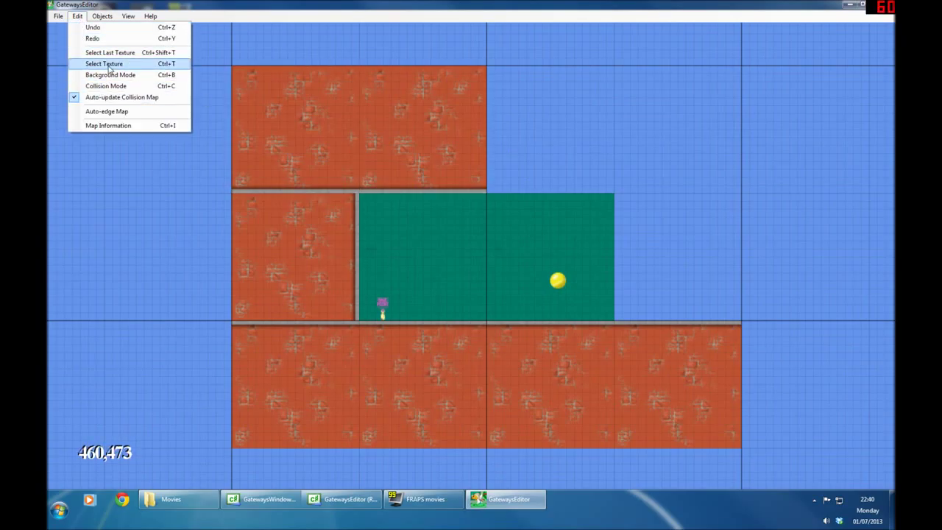
{"action": "left_click", "coordinate": [109, 65]}
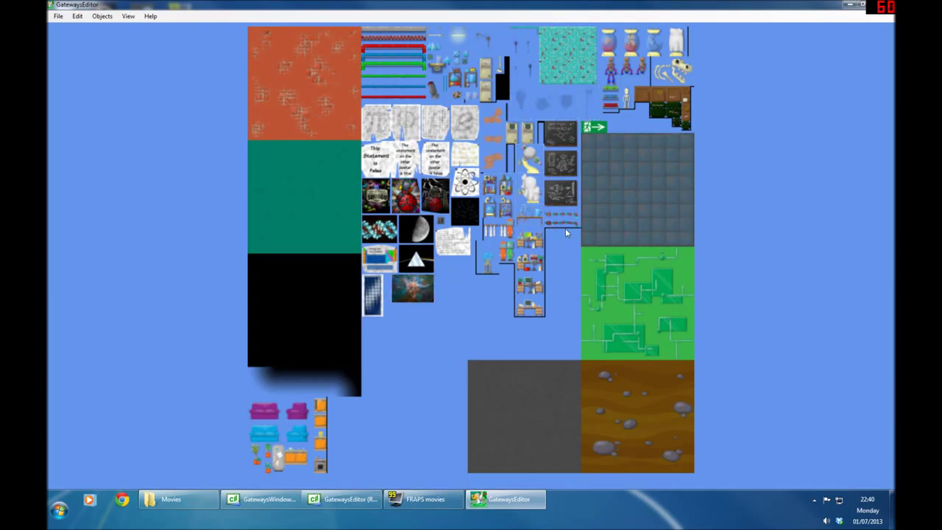
{"action": "left_click", "coordinate": [308, 107]}
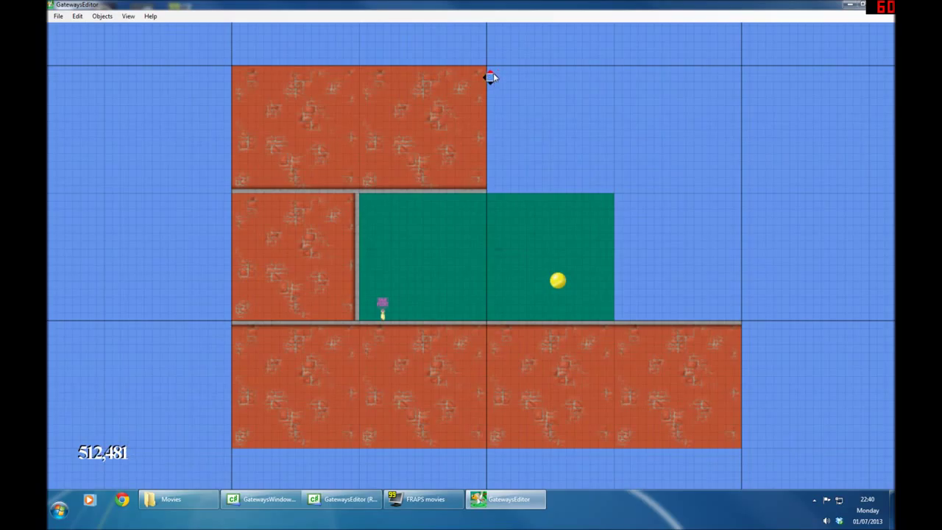
{"action": "left_click_drag", "start_coordinate": [490, 69], "coordinate": [610, 186]}
{"action": "left_click_drag", "start_coordinate": [617, 67], "coordinate": [642, 283]}
{"action": "left_click_drag", "start_coordinate": [649, 67], "coordinate": [741, 225]}
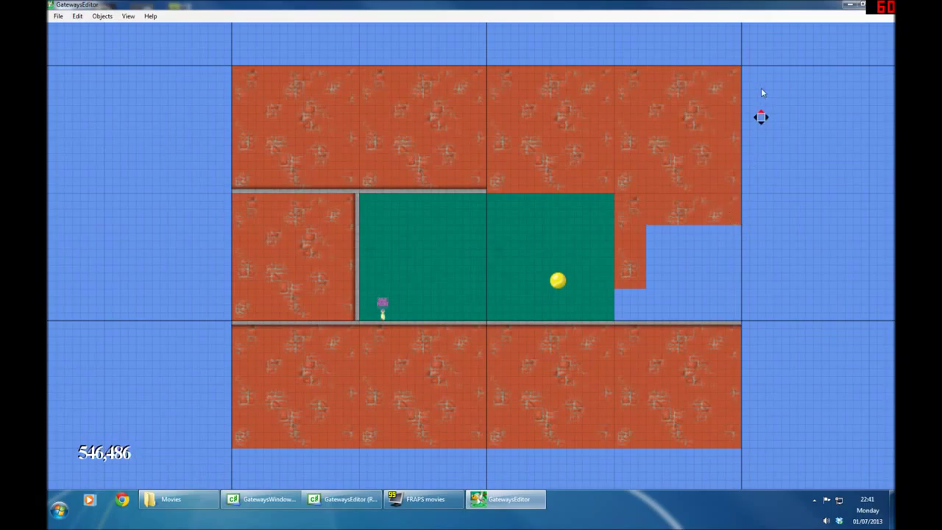
{"action": "left_click_drag", "start_coordinate": [745, 69], "coordinate": [869, 447]}
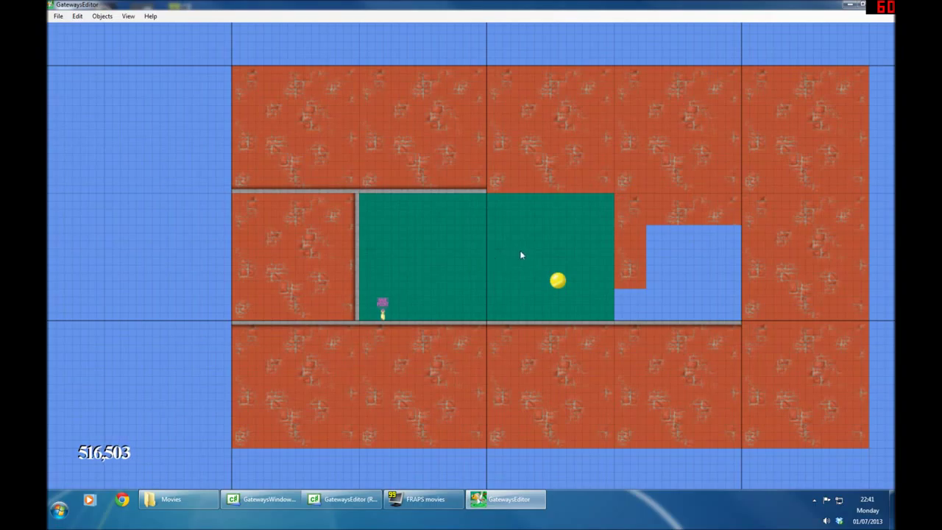
Step: In Background Mode, fill the empty gap right of the room with the plain teal texture, and leave Background Mode
{"action": "left_click", "coordinate": [78, 16]}
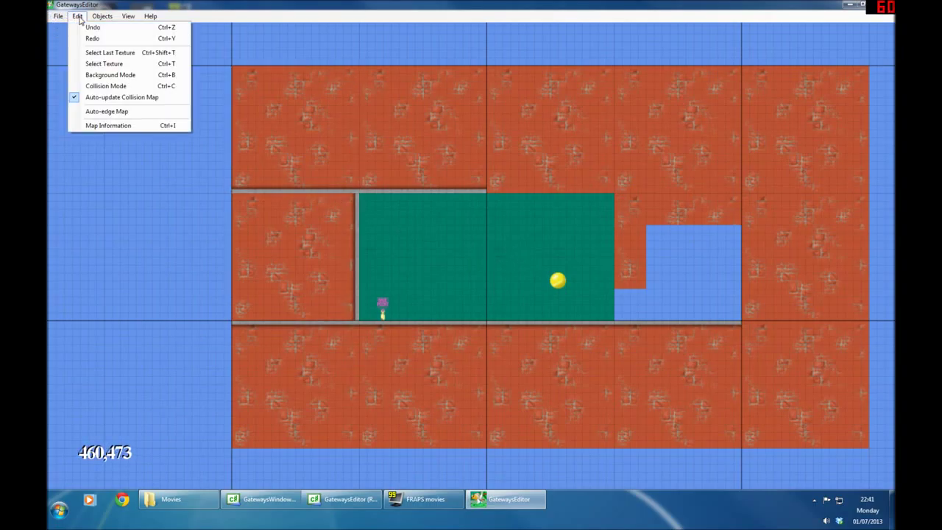
{"action": "left_click", "coordinate": [107, 75]}
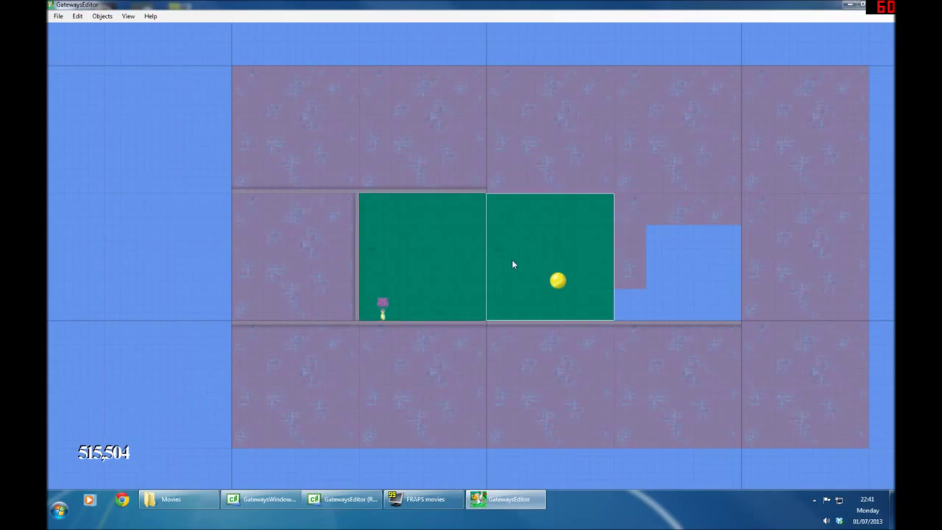
{"action": "left_click", "coordinate": [77, 15]}
{"action": "left_click", "coordinate": [99, 64]}
{"action": "left_click", "coordinate": [289, 209]}
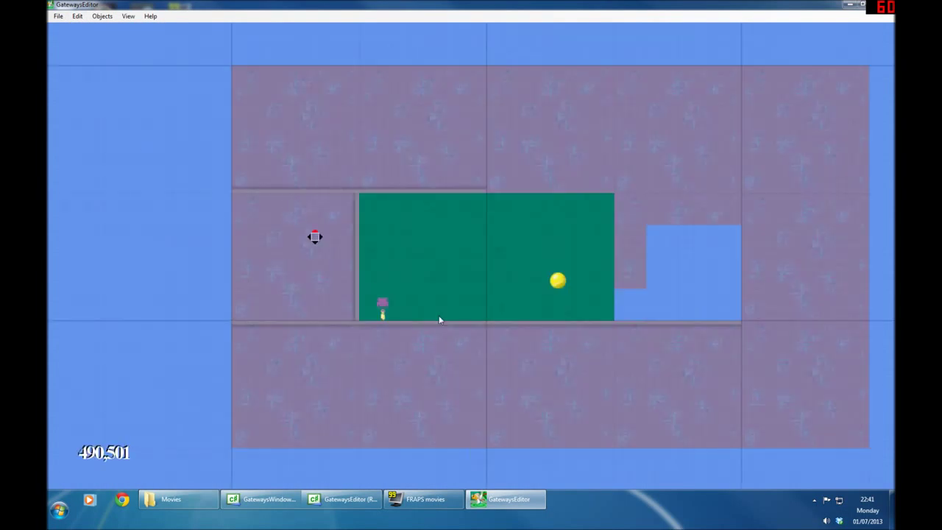
{"action": "left_click_drag", "start_coordinate": [625, 197], "coordinate": [740, 320]}
{"action": "left_click", "coordinate": [77, 15]}
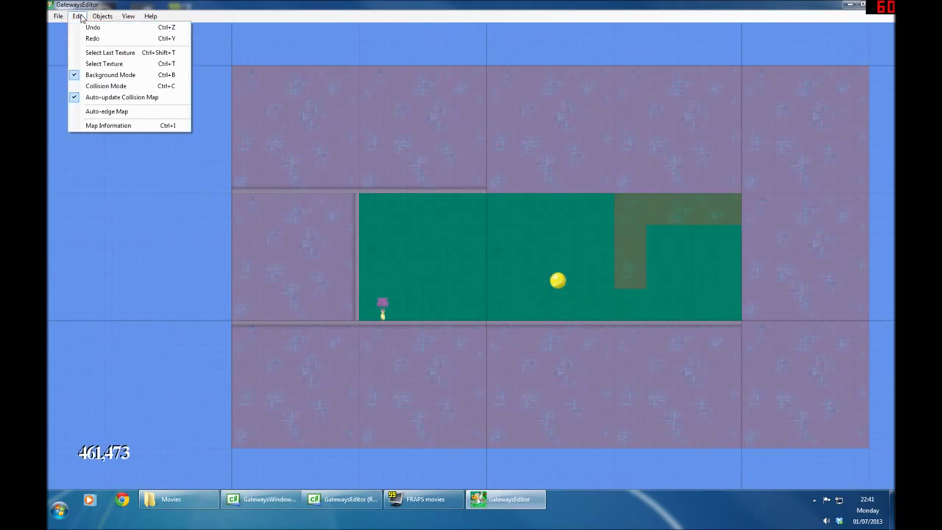
{"action": "left_click", "coordinate": [109, 75]}
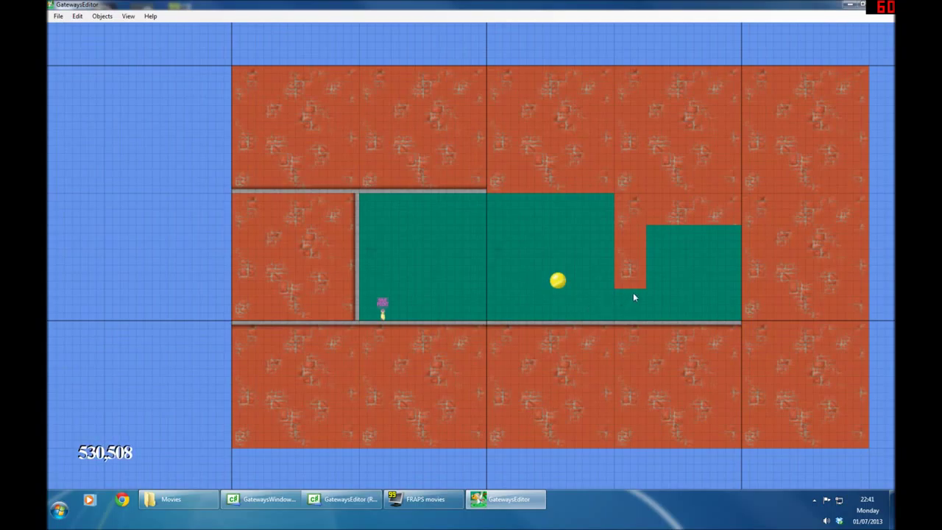
Step: Add a door and place it in the opening beneath the hanging brick divider
{"action": "left_click", "coordinate": [102, 16]}
{"action": "mouse_move", "coordinate": [110, 28]}
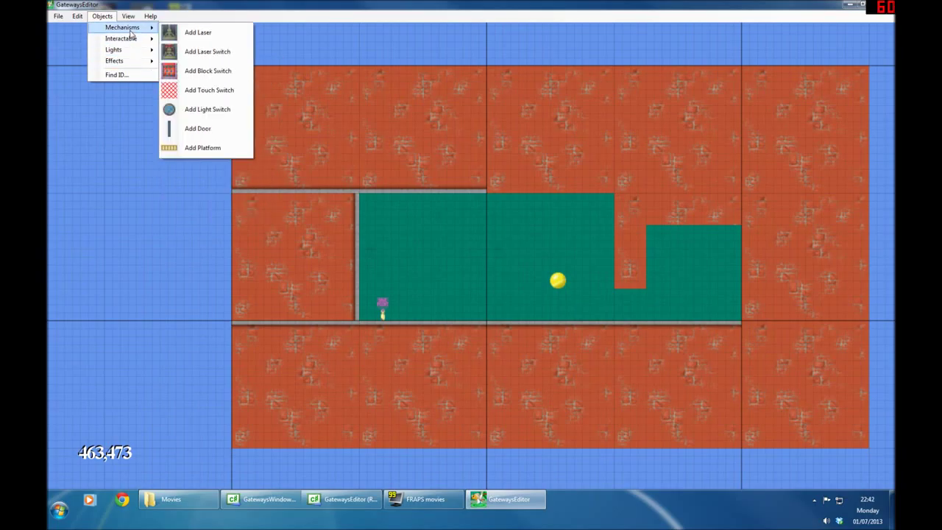
{"action": "left_click", "coordinate": [196, 129]}
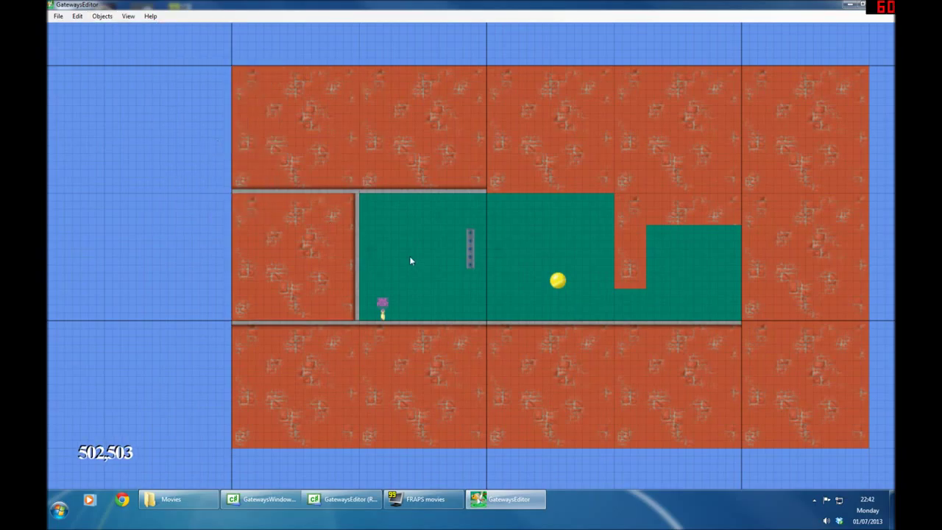
{"action": "left_click_drag", "start_coordinate": [471, 248], "coordinate": [631, 304]}
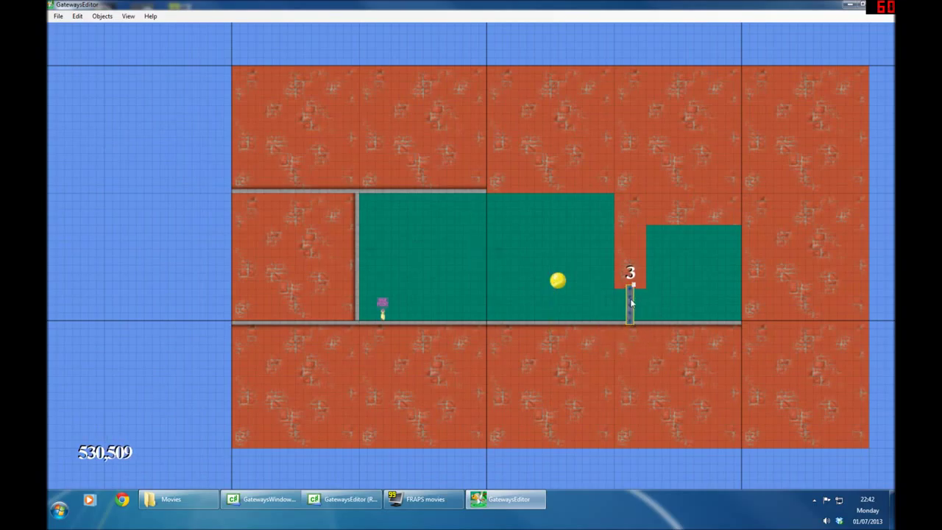
Step: Add a block switch and place it in the floor between the yellow ball and the room's centre
{"action": "left_click", "coordinate": [102, 16]}
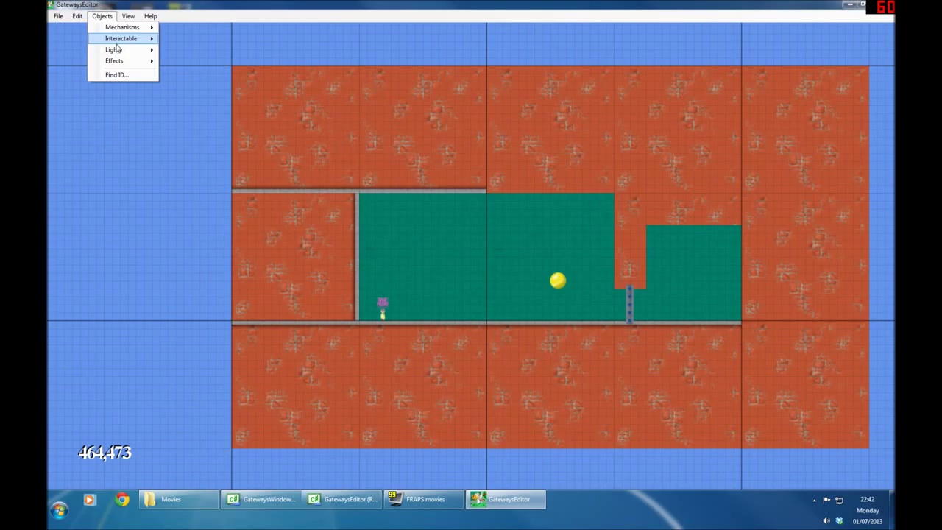
{"action": "mouse_move", "coordinate": [122, 28]}
{"action": "left_click", "coordinate": [190, 70]}
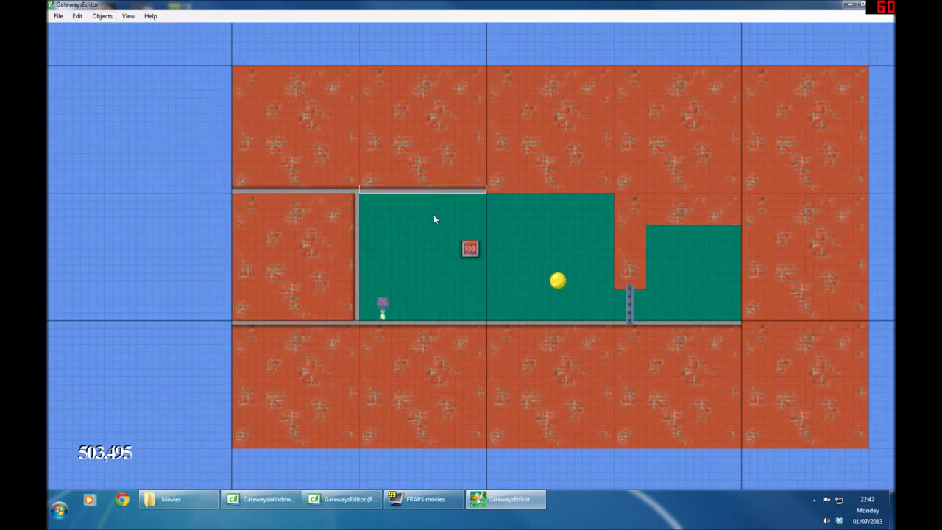
{"action": "left_click_drag", "start_coordinate": [470, 250], "coordinate": [536, 330]}
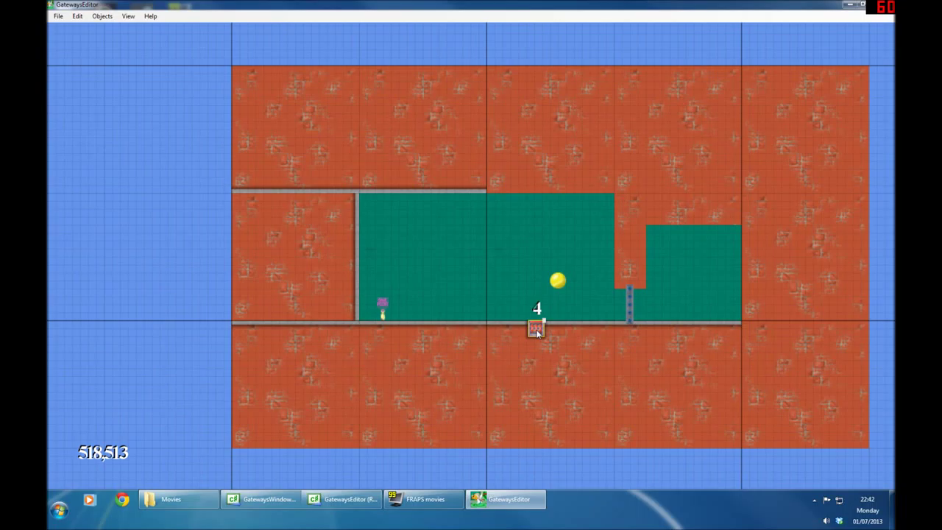
Step: Link the door to the block switch by setting its activator ID to 4
{"action": "double_click", "coordinate": [629, 309]}
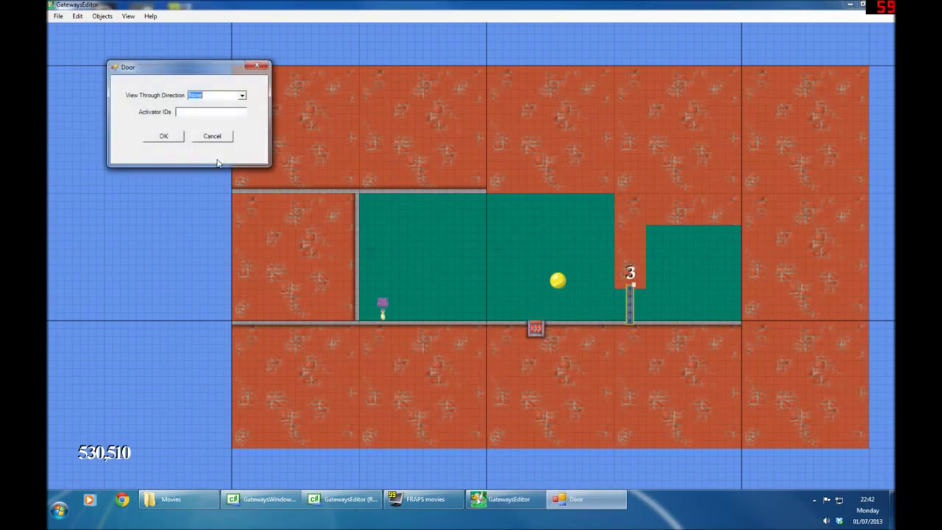
{"action": "left_click", "coordinate": [211, 111]}
{"action": "type", "text": "4"}
{"action": "left_click", "coordinate": [163, 139]}
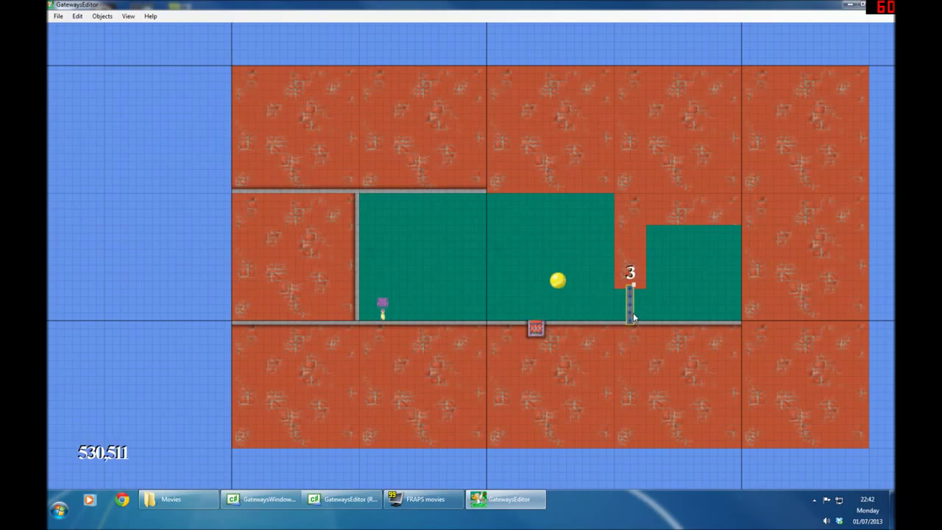
Step: Try the Timed type on the block switch and return it to Normal
{"action": "double_click", "coordinate": [536, 331]}
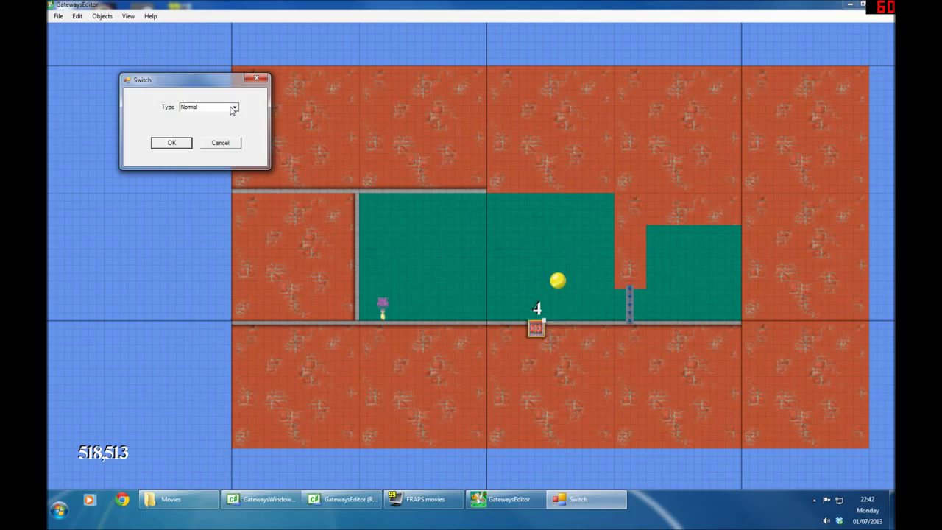
{"action": "left_click", "coordinate": [233, 108]}
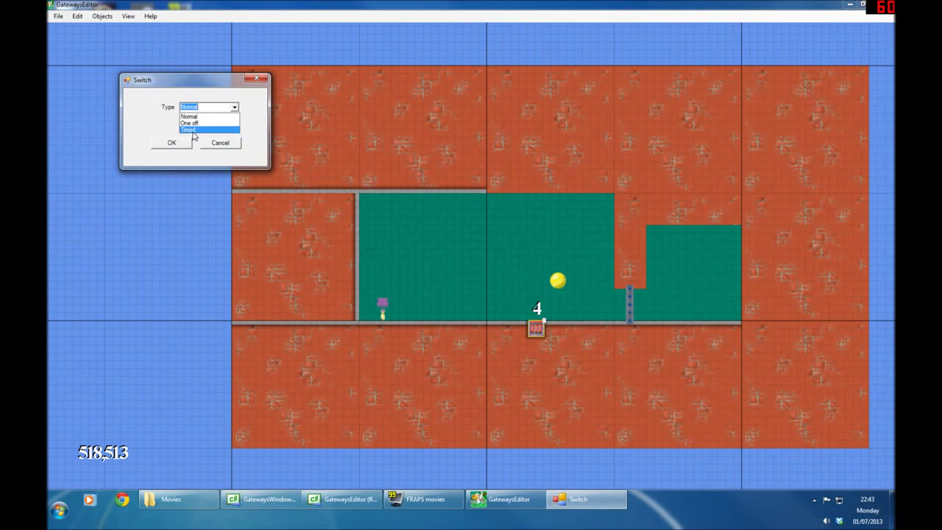
{"action": "left_click", "coordinate": [192, 131]}
{"action": "left_click", "coordinate": [183, 120]}
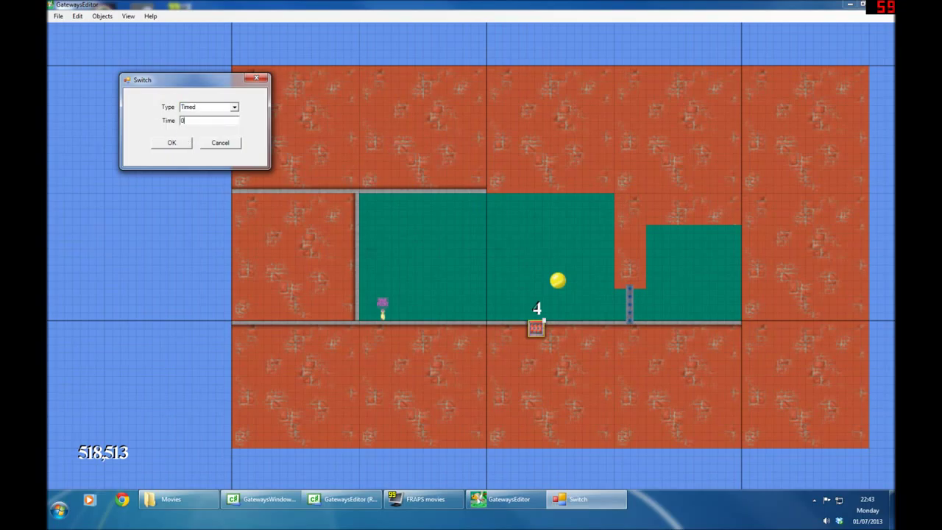
{"action": "left_click", "coordinate": [232, 108]}
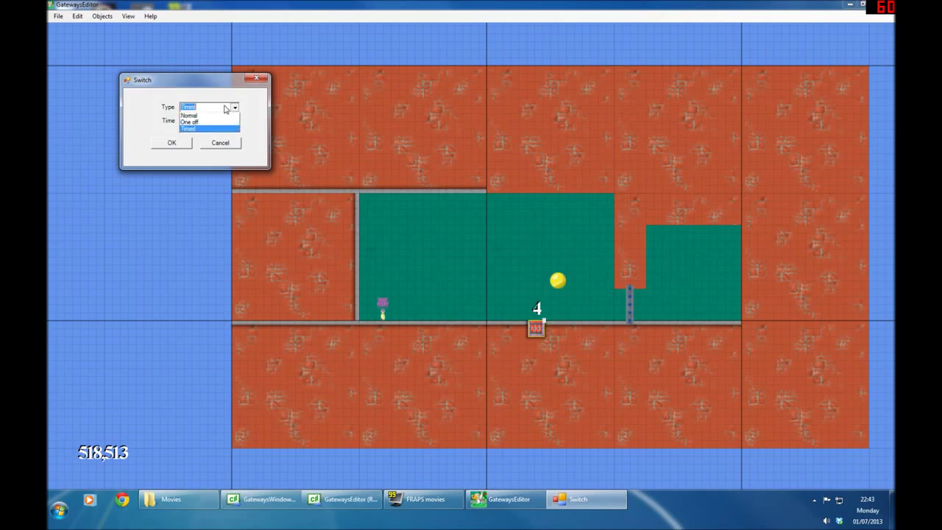
{"action": "left_click", "coordinate": [189, 117]}
{"action": "left_click", "coordinate": [172, 142]}
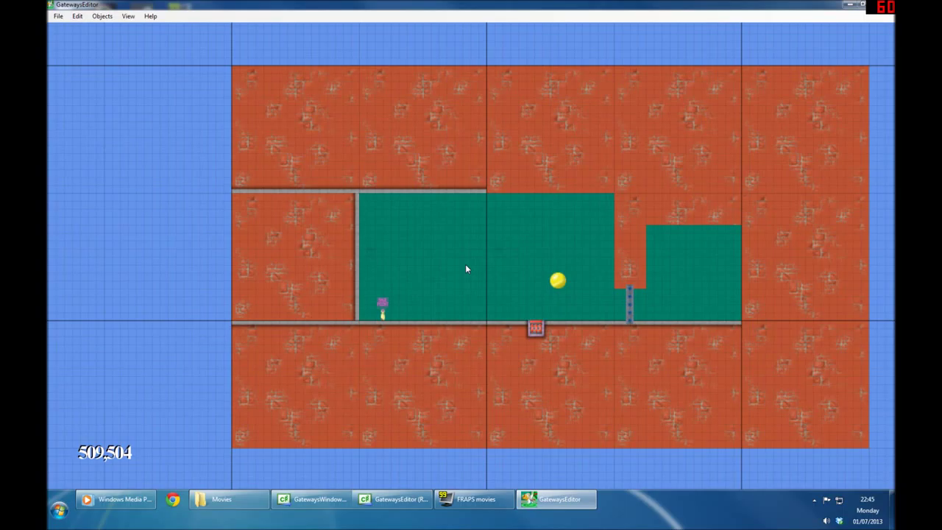
Step: Undo the map edits step by step, from the block switch and door back to the first brick block's deletion
{"action": "key", "text": "ctrl+z"}
{"action": "key", "text": "ctrl+z"}
{"action": "key", "text": "ctrl+z"}
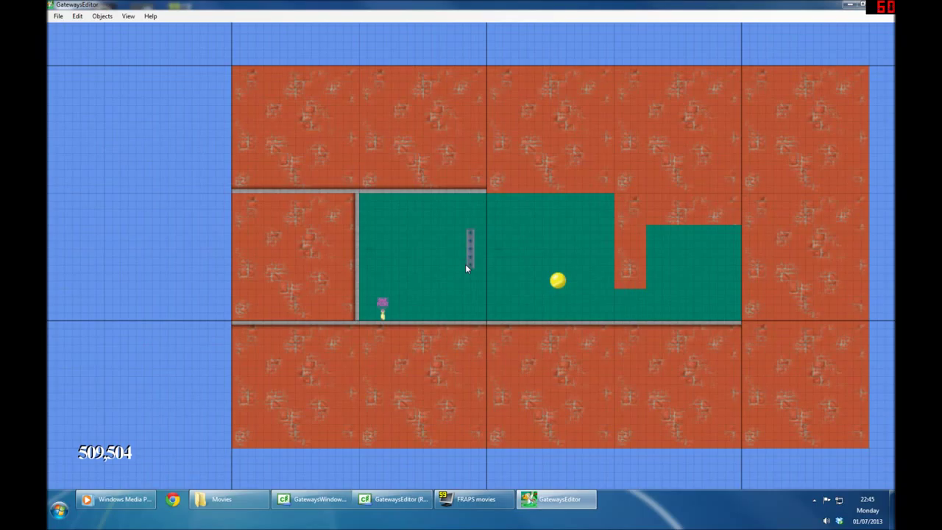
{"action": "key", "text": "ctrl+z"}
{"action": "key", "text": "ctrl+z"}
{"action": "key", "text": "ctrl+z"}
{"action": "key", "text": "ctrl+z"}
{"action": "key", "text": "ctrl+z"}
{"action": "key", "text": "ctrl+z"}
{"action": "key", "text": "ctrl+z"}
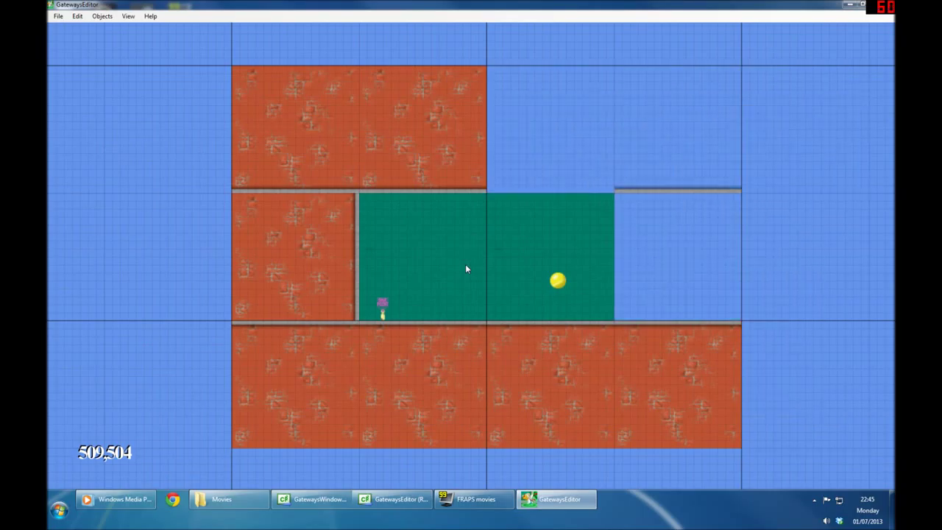
{"action": "key", "text": "ctrl+z"}
{"action": "key", "text": "ctrl+z"}
{"action": "key", "text": "ctrl+z"}
{"action": "key", "text": "ctrl+z"}
{"action": "key", "text": "ctrl+z"}
{"action": "key", "text": "ctrl+z"}
{"action": "key", "text": "ctrl+z"}
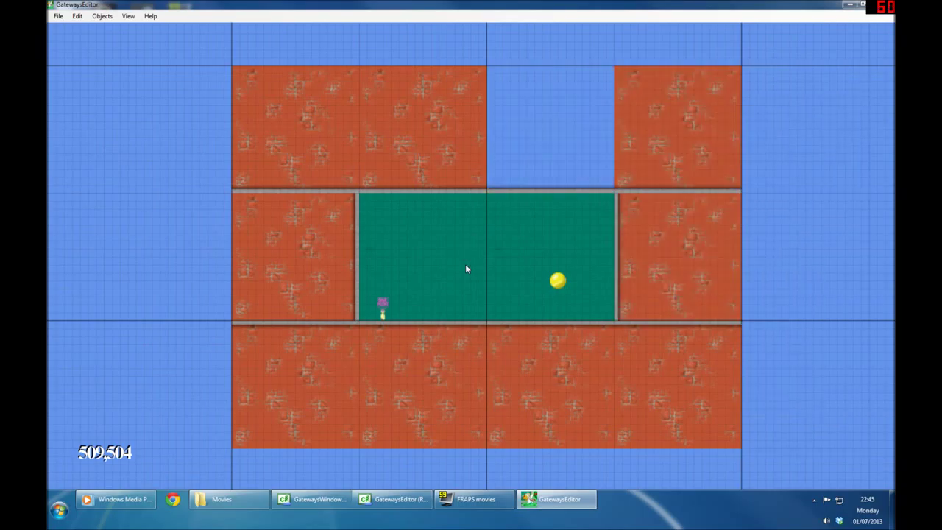
Step: Redo all the undone map edits, up to the placed door and block switch
{"action": "key", "text": "ctrl+y"}
{"action": "key", "text": "ctrl+y"}
{"action": "key", "text": "ctrl+y"}
{"action": "key", "text": "ctrl+y"}
{"action": "key", "text": "ctrl+y"}
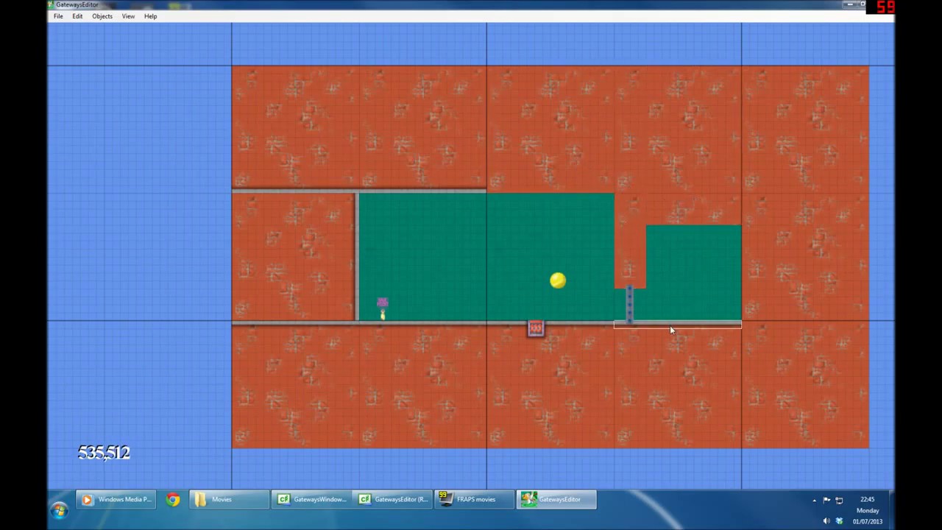
Step: Line the uncovered part of the main room's ceiling with the grey concrete edge texture
{"action": "left_click", "coordinate": [79, 17]}
{"action": "left_click", "coordinate": [94, 64]}
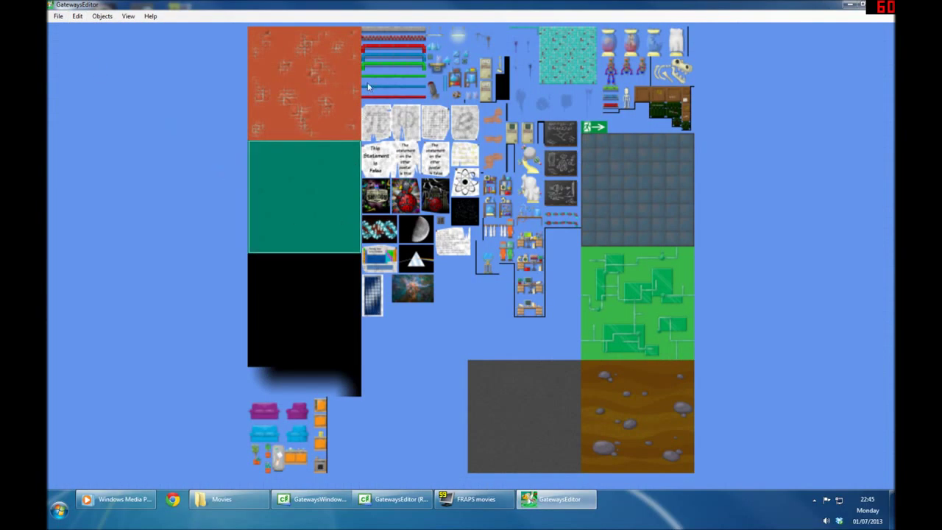
{"action": "left_click", "coordinate": [390, 30]}
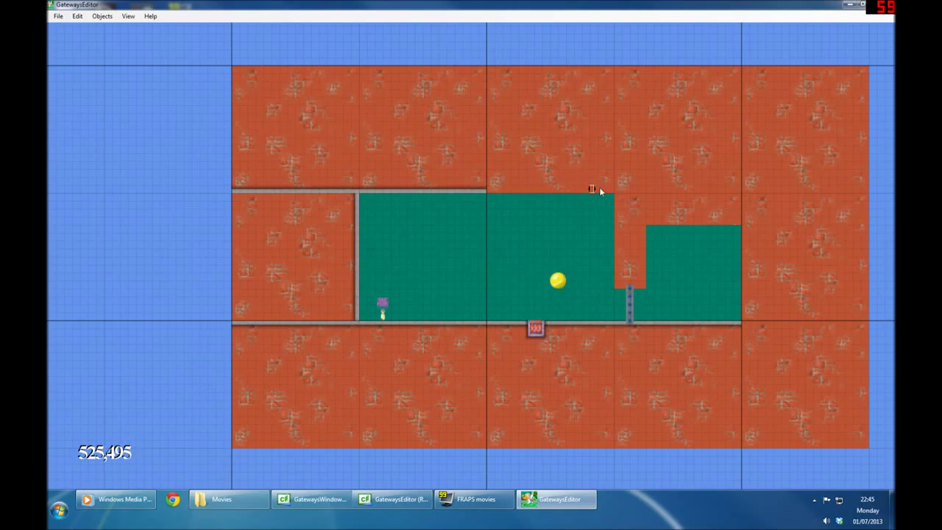
{"action": "left_click_drag", "start_coordinate": [612, 189], "coordinate": [490, 189]}
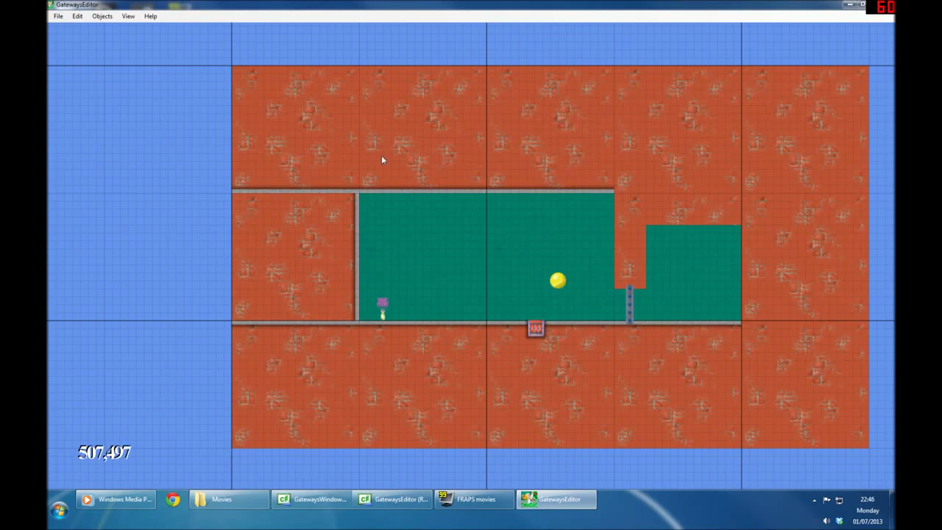
Step: Auto-edge the whole map, accepting the replacement of all existing concrete and metal edge textures
{"action": "left_click", "coordinate": [78, 16]}
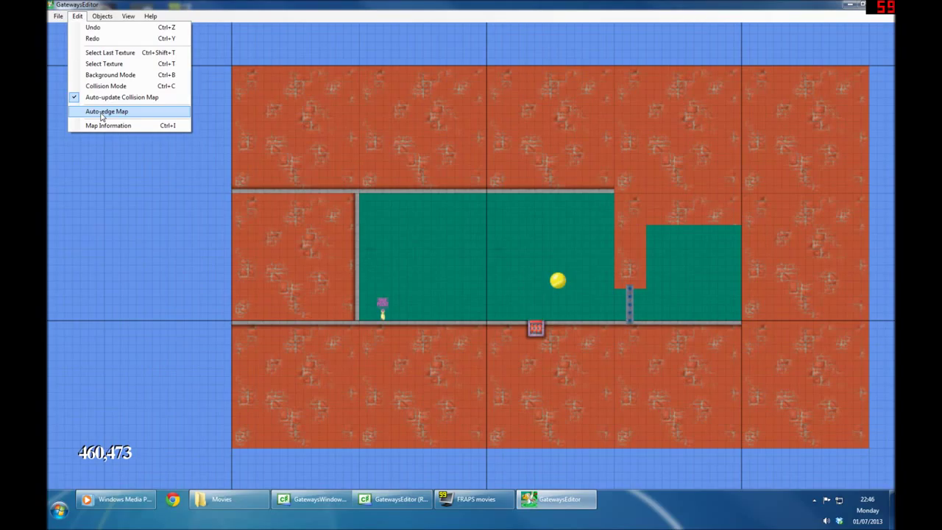
{"action": "left_click", "coordinate": [102, 116]}
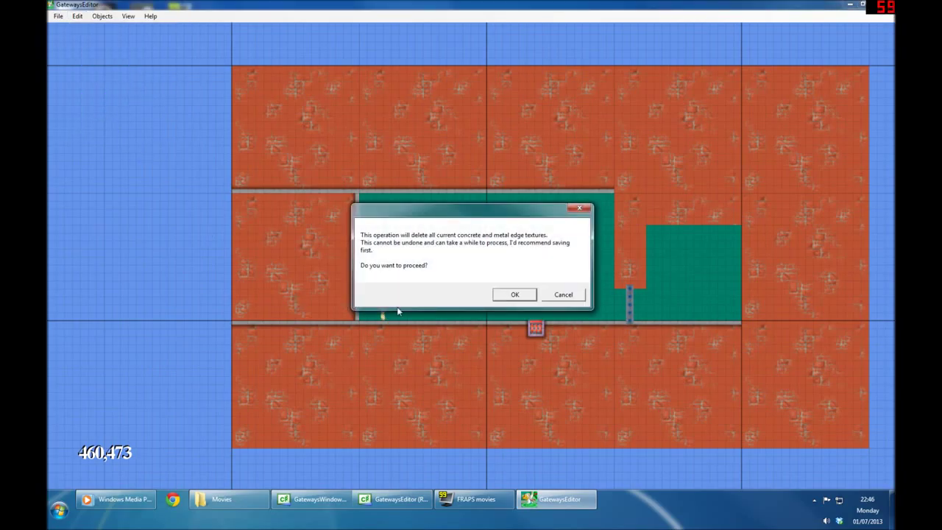
{"action": "left_click", "coordinate": [518, 297]}
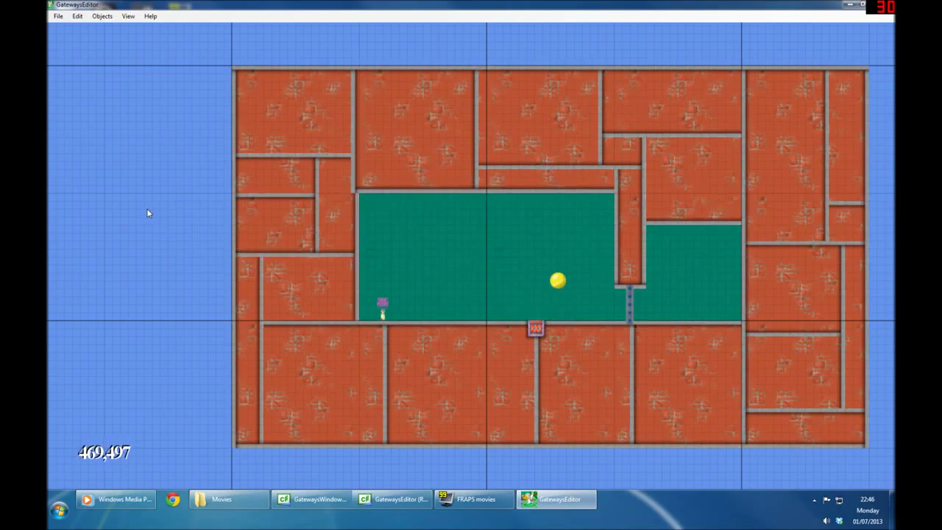
Step: Scatter small dark stain textures over the green background of both rooms in Background Mode
{"action": "left_click", "coordinate": [415, 215]}
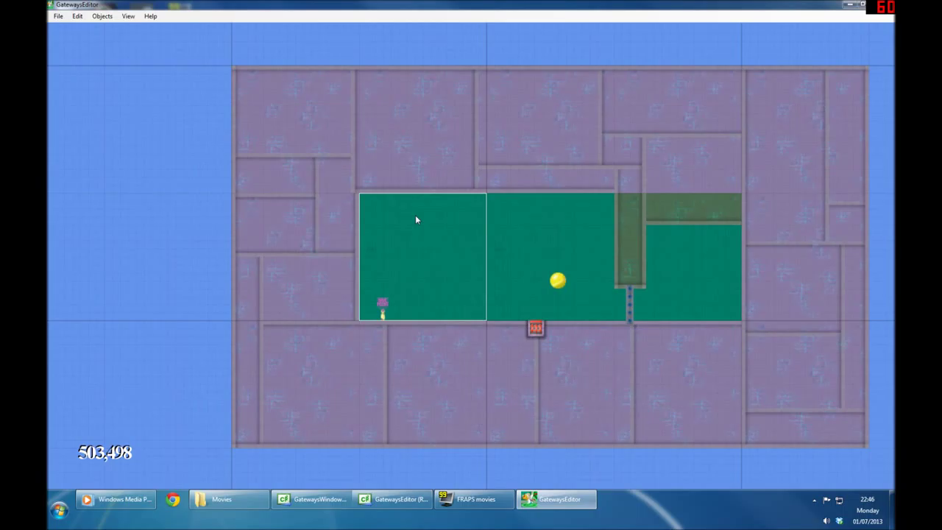
{"action": "left_click", "coordinate": [406, 212]}
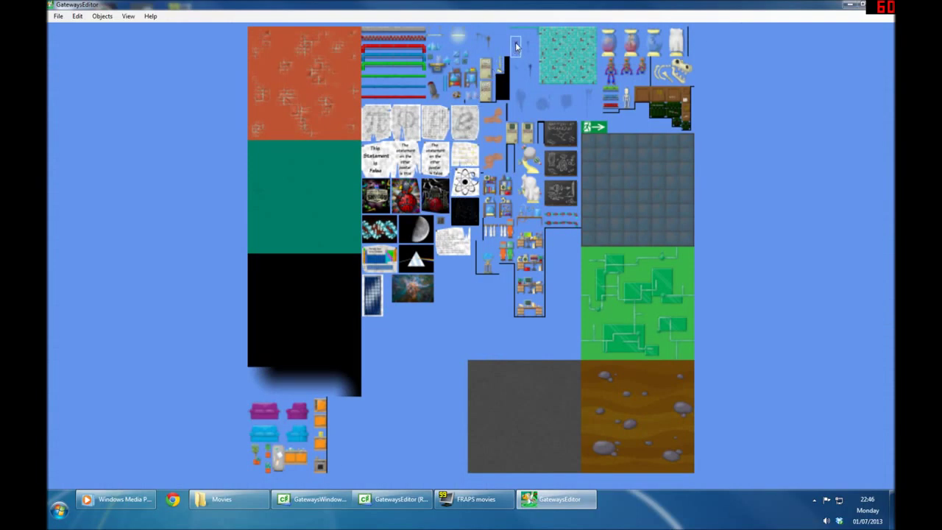
{"action": "left_click", "coordinate": [515, 45]}
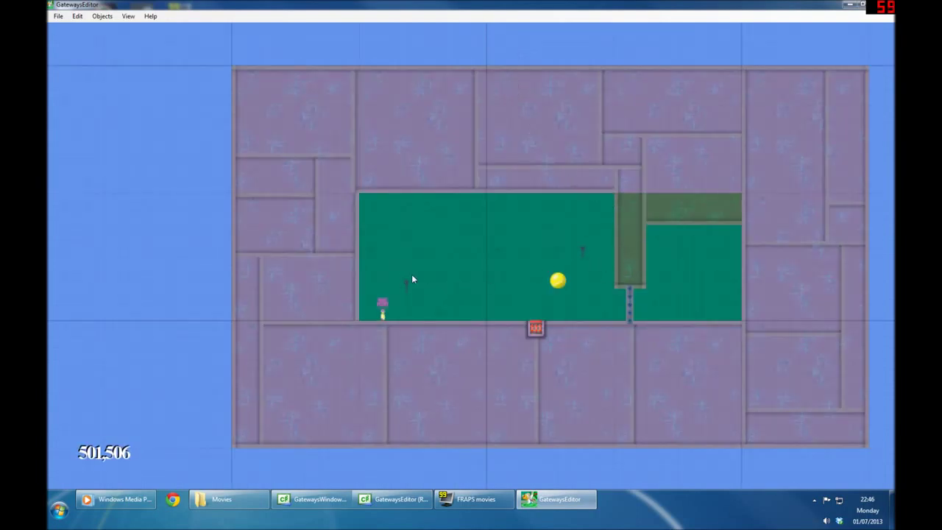
{"action": "left_click", "coordinate": [413, 277]}
{"action": "left_click", "coordinate": [691, 292]}
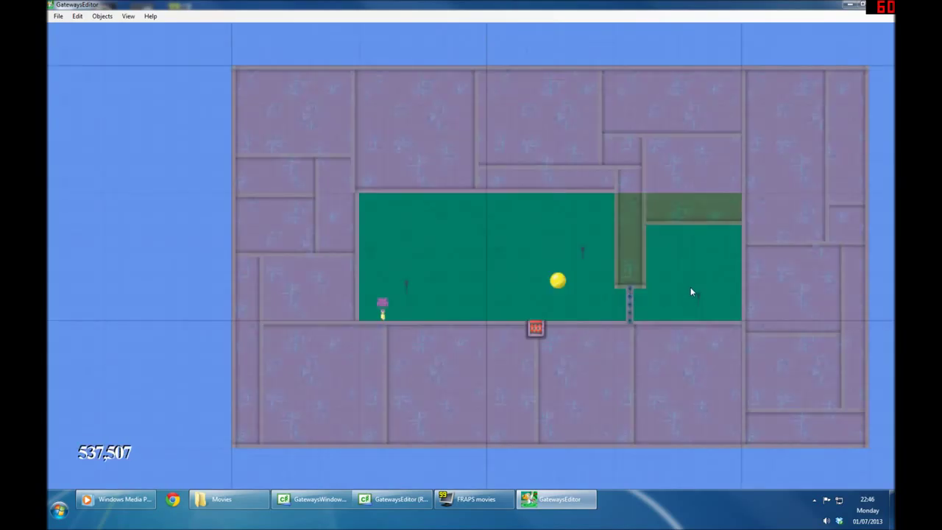
{"action": "left_click", "coordinate": [480, 226]}
{"action": "left_click", "coordinate": [520, 70]}
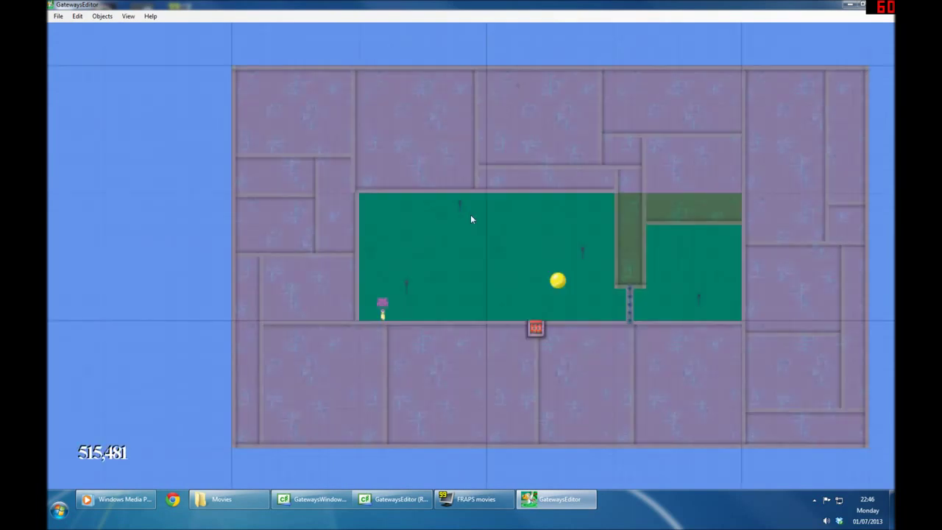
Step: Place the grey-headed statue texture on the main room's floor between the save point and the switch, and leave Background Mode
{"action": "left_click", "coordinate": [530, 264]}
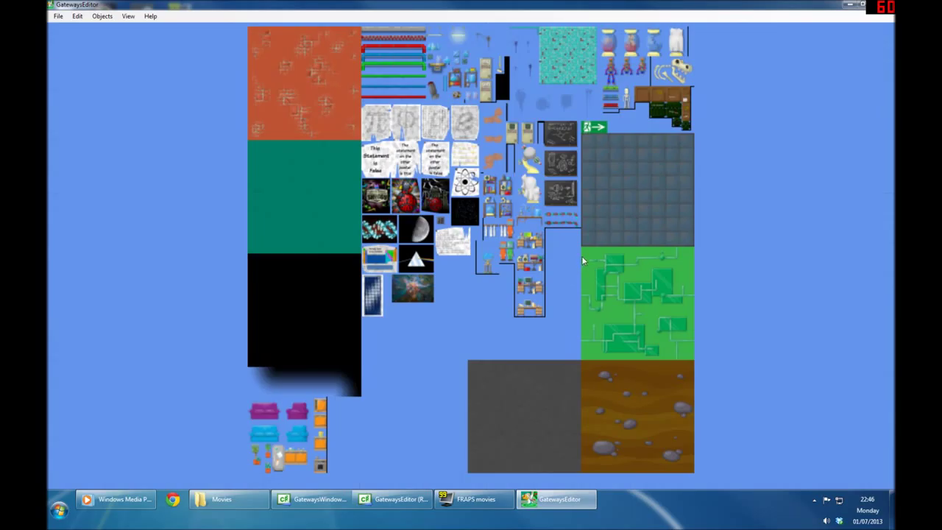
{"action": "left_click", "coordinate": [527, 169]}
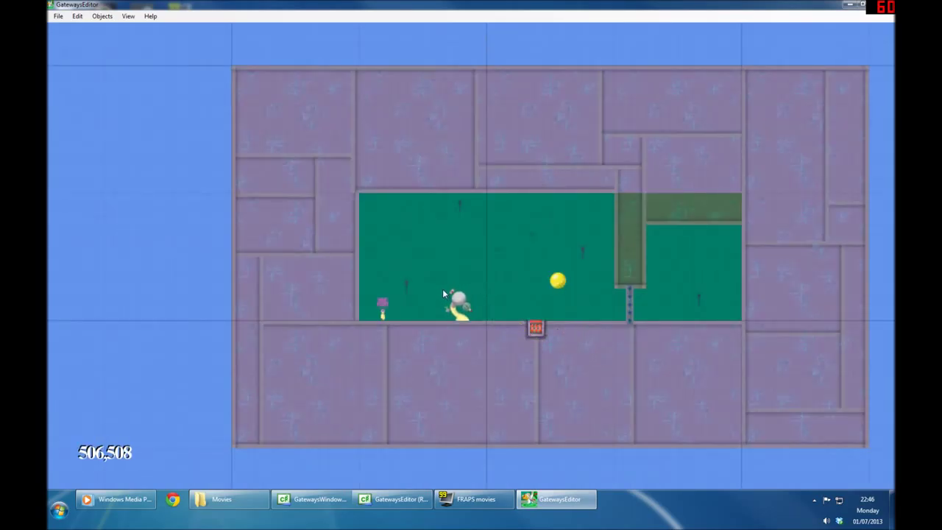
{"action": "left_click", "coordinate": [444, 291]}
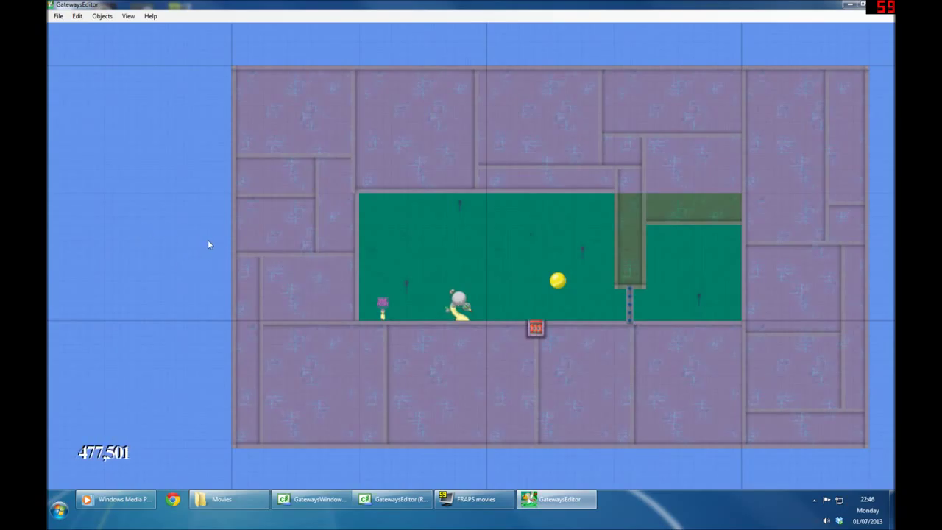
{"action": "key", "text": "Tab"}
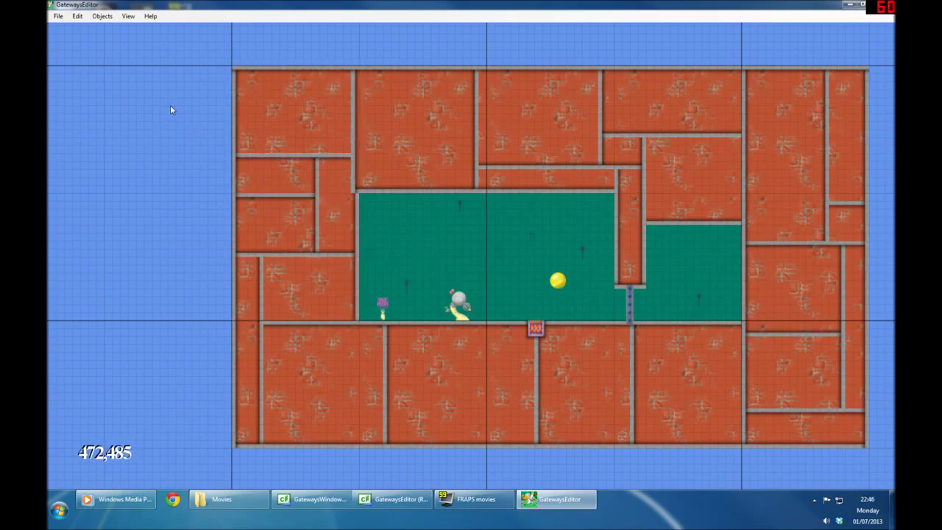
Step: View the walls' solid squares in Collision Mode and return to normal editing
{"action": "left_click", "coordinate": [77, 15]}
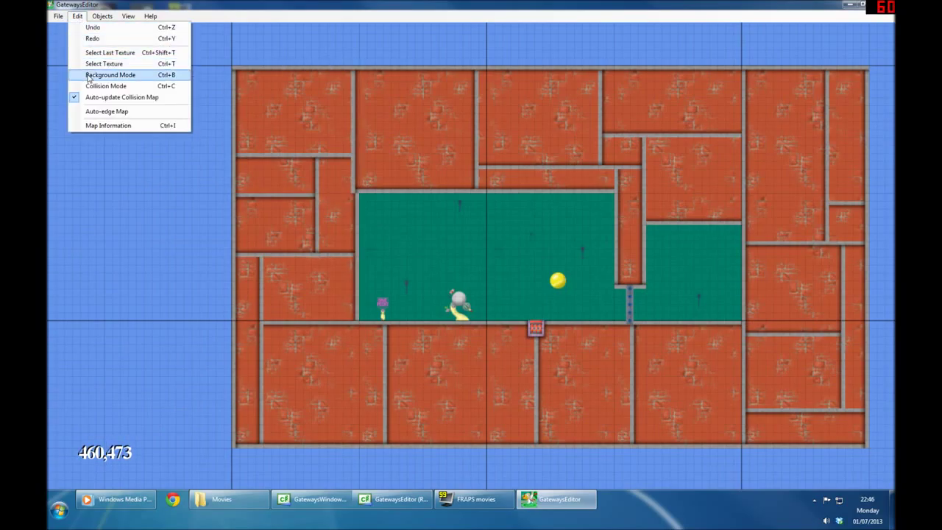
{"action": "left_click", "coordinate": [105, 87]}
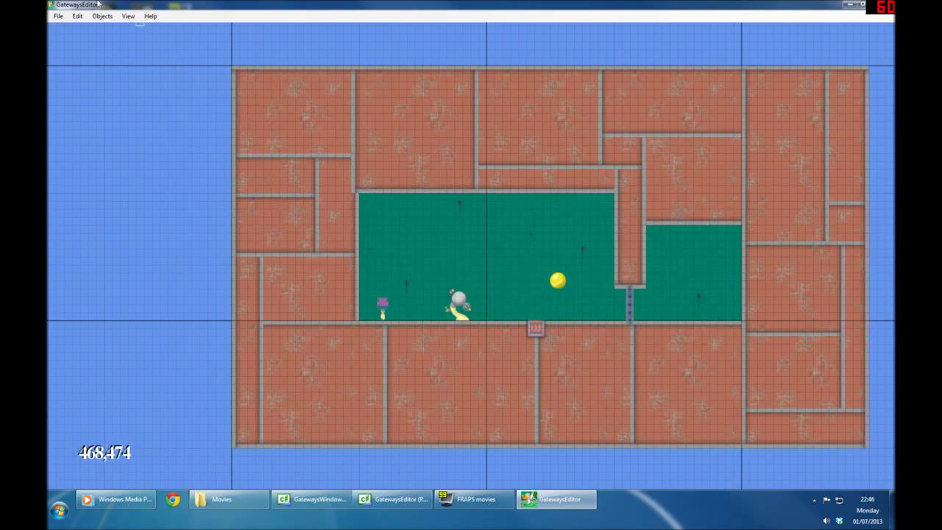
{"action": "left_click", "coordinate": [77, 16]}
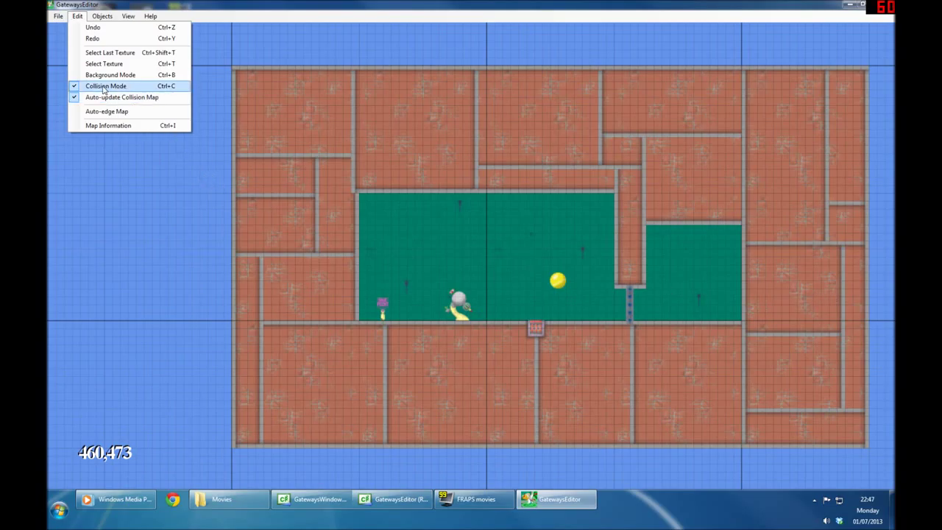
{"action": "left_click", "coordinate": [78, 16]}
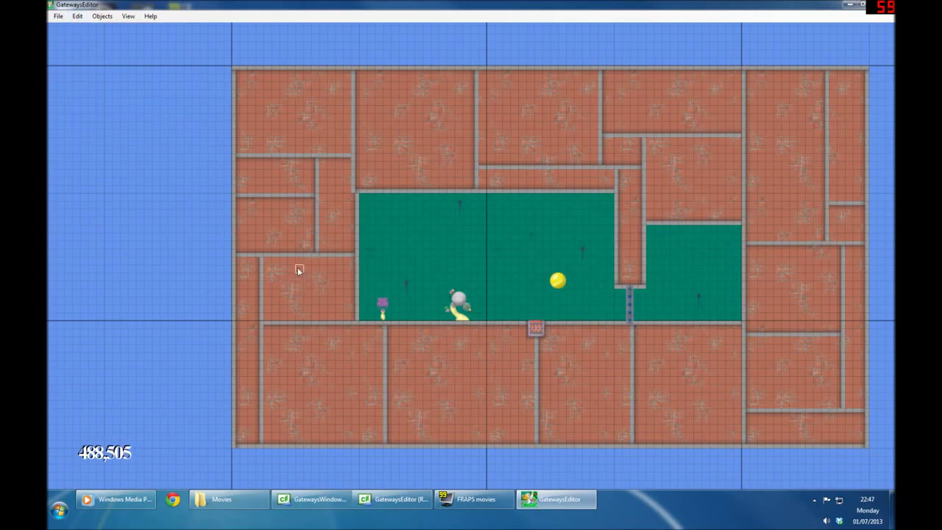
{"action": "left_click", "coordinate": [299, 267]}
{"action": "left_click", "coordinate": [436, 296]}
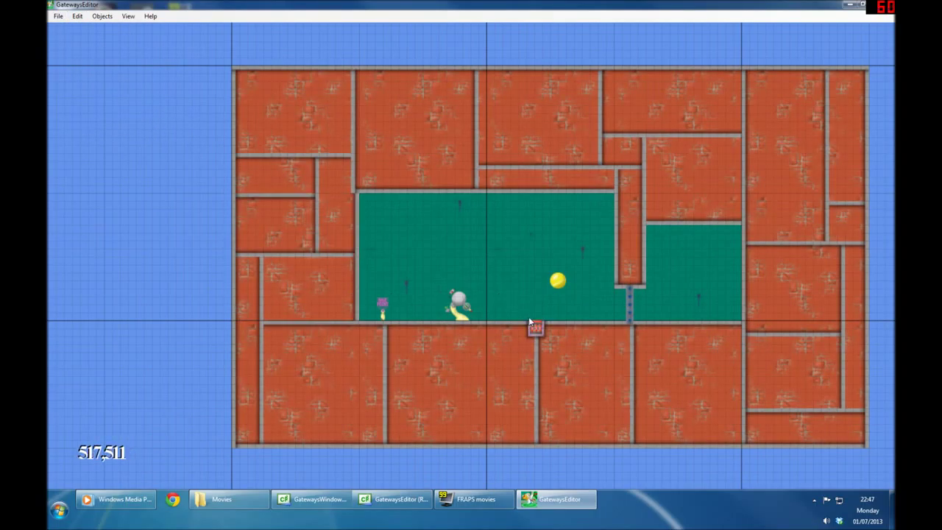
Step: Move the yellow orb from the main room into the small room behind the door
{"action": "left_click", "coordinate": [554, 285]}
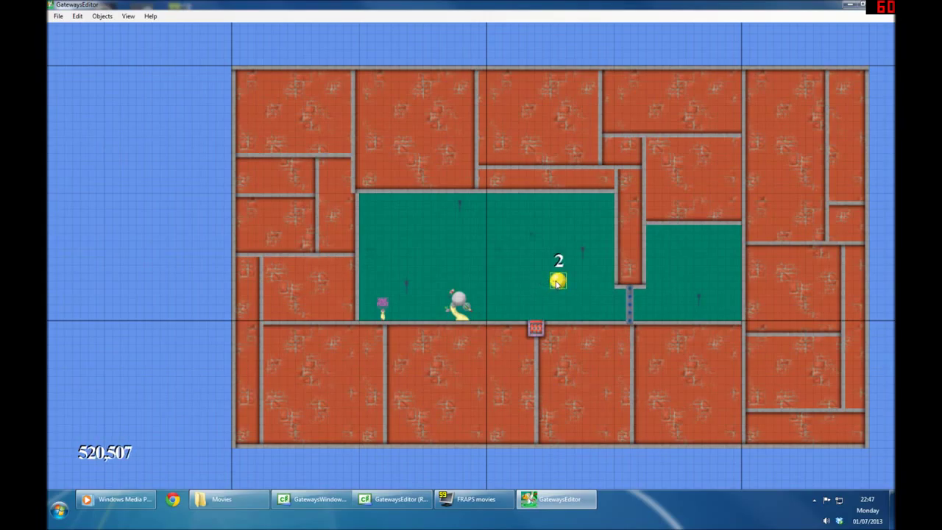
{"action": "left_click_drag", "start_coordinate": [557, 282], "coordinate": [694, 266]}
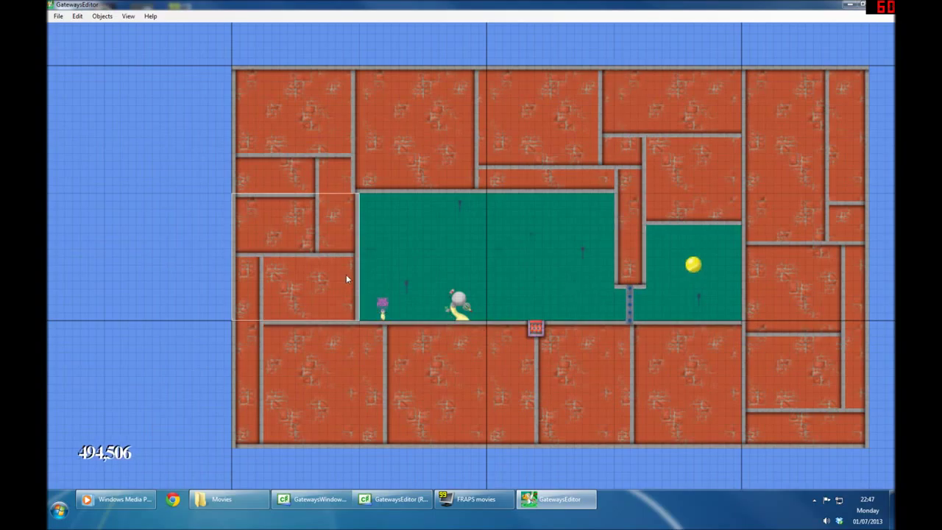
Step: Give the player the Gateway Gun as a starting item in the map's start conditions
{"action": "left_click", "coordinate": [77, 16]}
{"action": "left_click", "coordinate": [105, 125]}
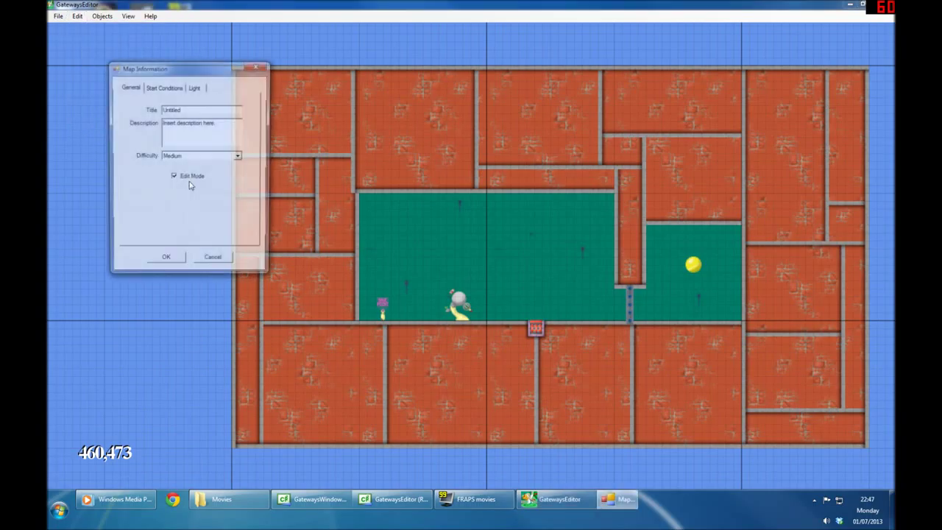
{"action": "left_click", "coordinate": [159, 89]}
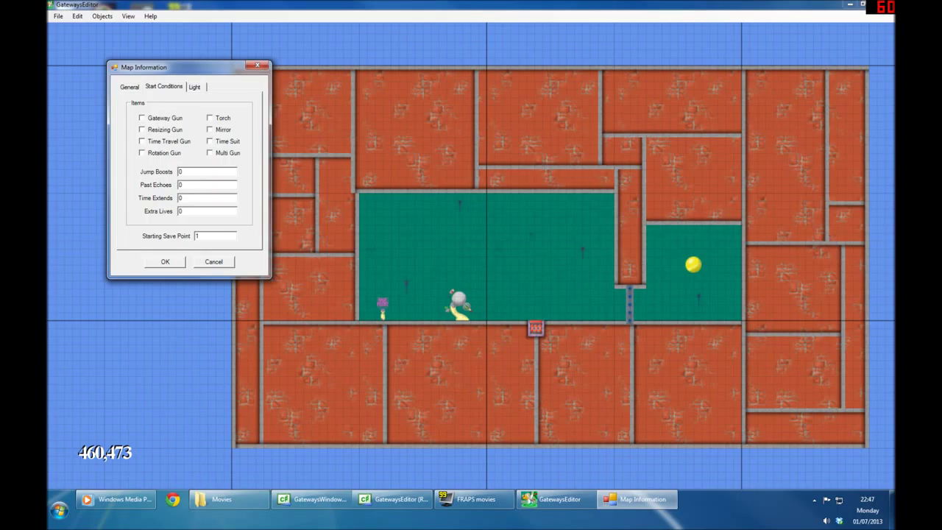
{"action": "double_click", "coordinate": [197, 236]}
{"action": "left_click", "coordinate": [142, 120]}
{"action": "left_click", "coordinate": [166, 262]}
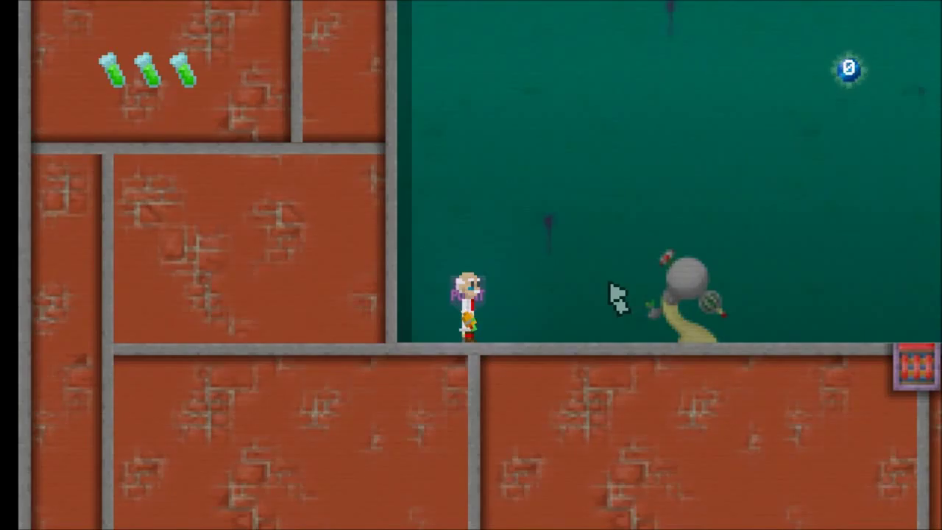
Step: Playtest the level by walking the character onto the block switch and on towards the door to check how the door reacts
{"action": "key", "text": "Right"}
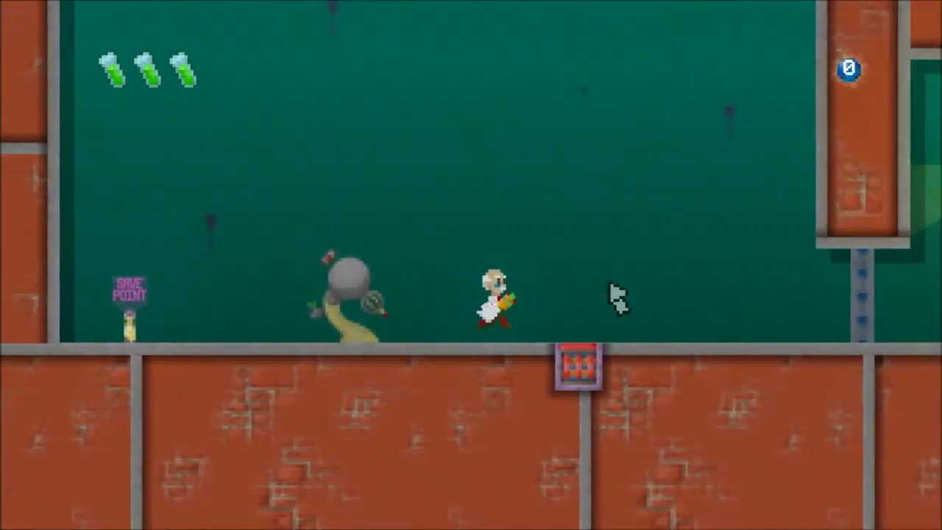
{"action": "key", "text": "Right"}
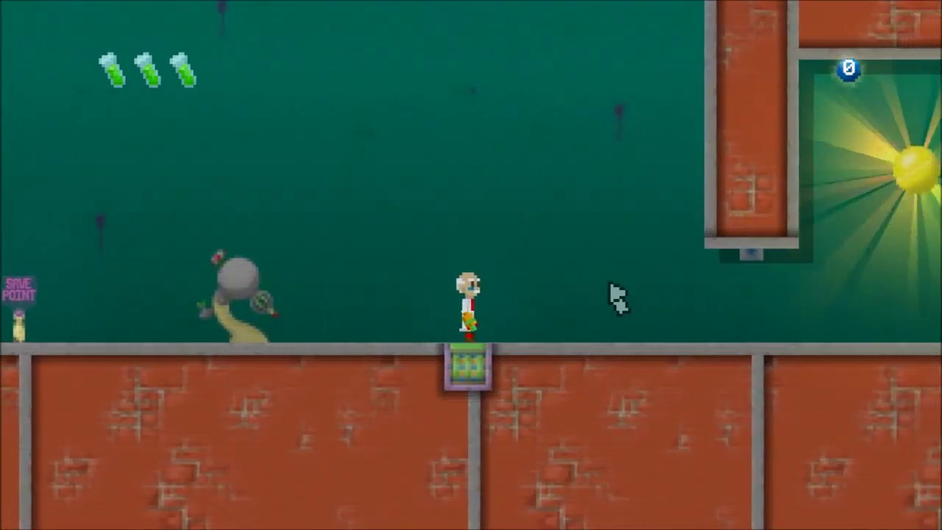
{"action": "key", "text": "Right"}
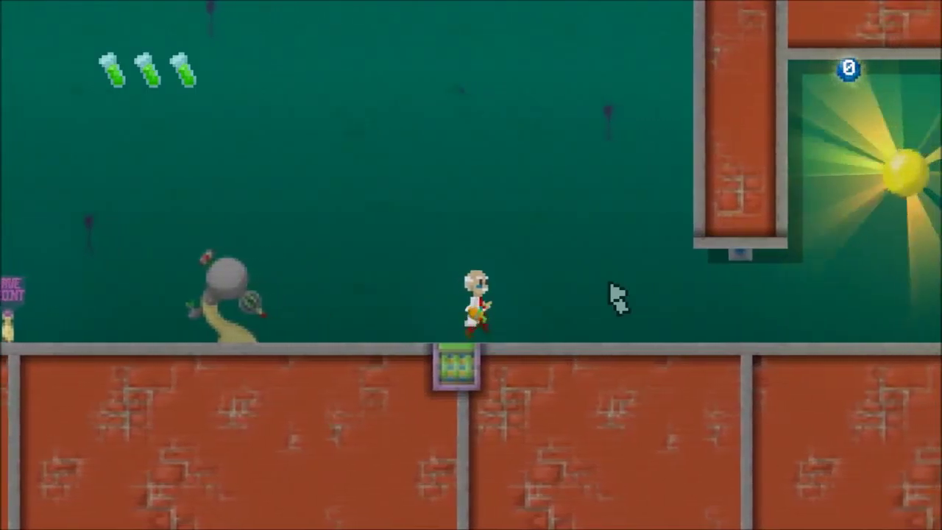
{"action": "key", "text": "Left"}
{"action": "key", "text": "Right"}
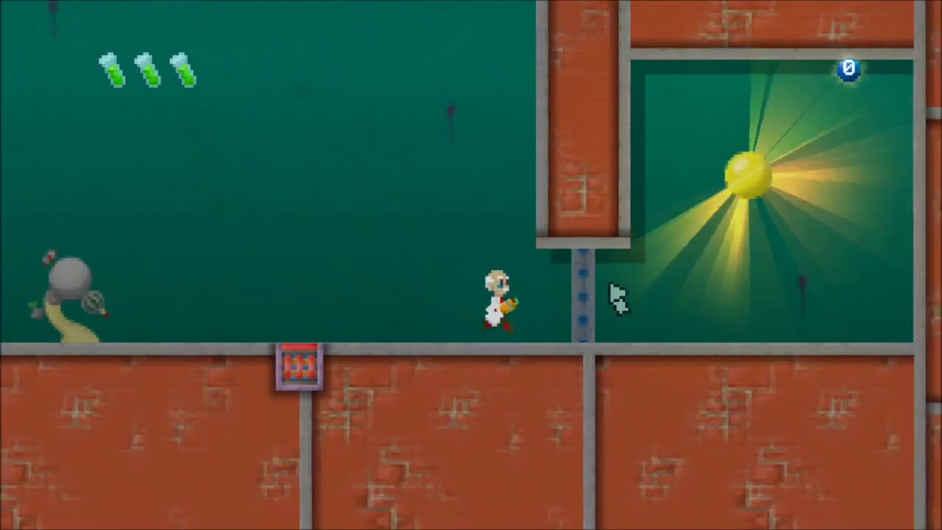
Step: Stand on the switch, fire gateways through the open doorway and at the main room's far wall, and walk between both rooms
{"action": "key", "text": "Left"}
{"action": "mouse_move", "coordinate": [612, 286]}
{"action": "left_mouse_down"}
{"action": "mouse_move", "coordinate": [476, 129]}
{"action": "mouse_move", "coordinate": [437, 415]}
{"action": "left_mouse_up"}
{"action": "mouse_move", "coordinate": [674, 381]}
{"action": "left_mouse_down"}
{"action": "mouse_move", "coordinate": [839, 339]}
{"action": "mouse_move", "coordinate": [144, 340]}
{"action": "left_mouse_up"}
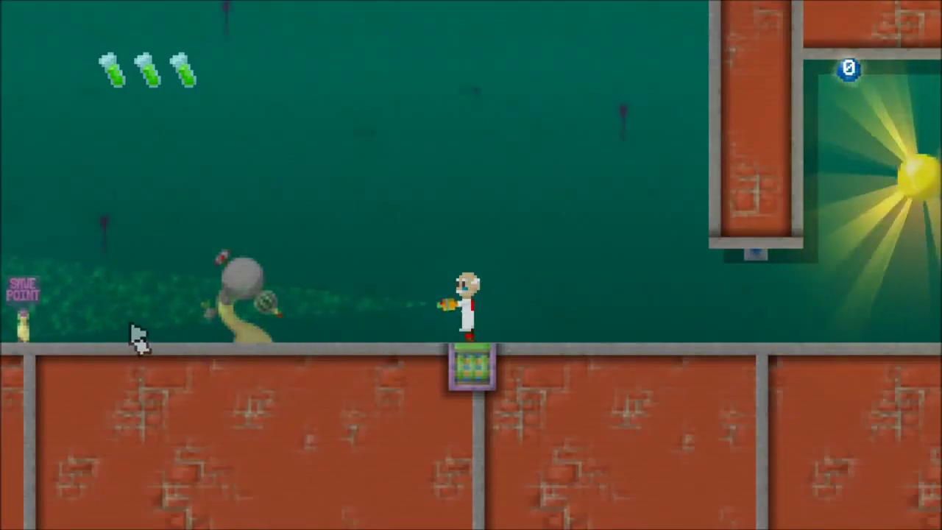
{"action": "key", "text": "a"}
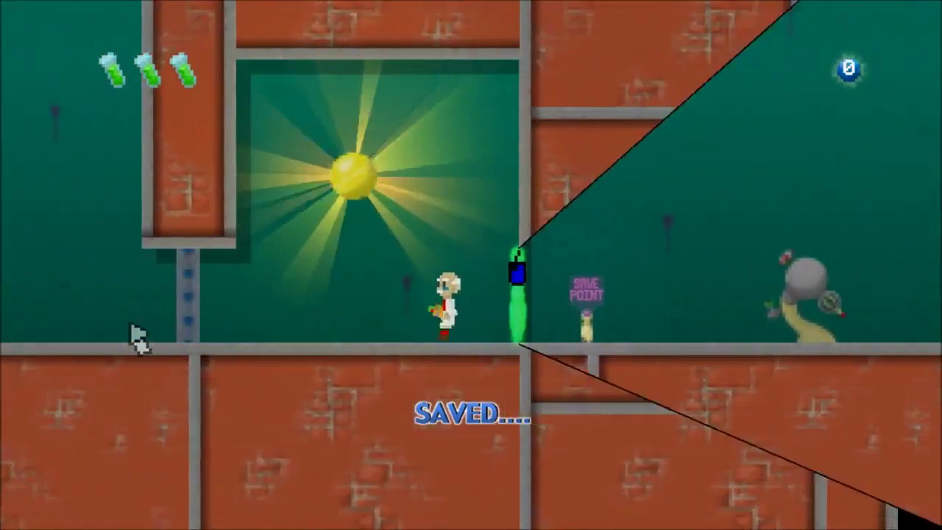
{"action": "key", "text": "d"}
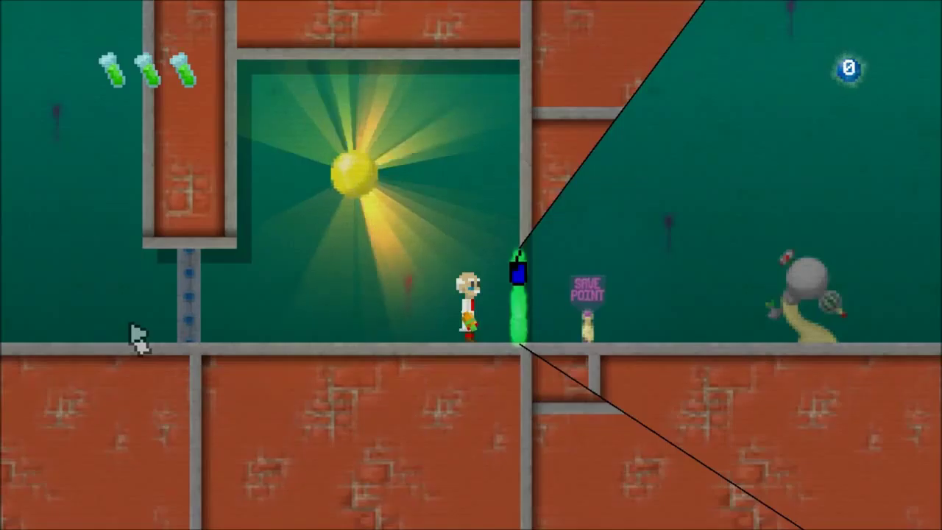
{"action": "key", "text": "d"}
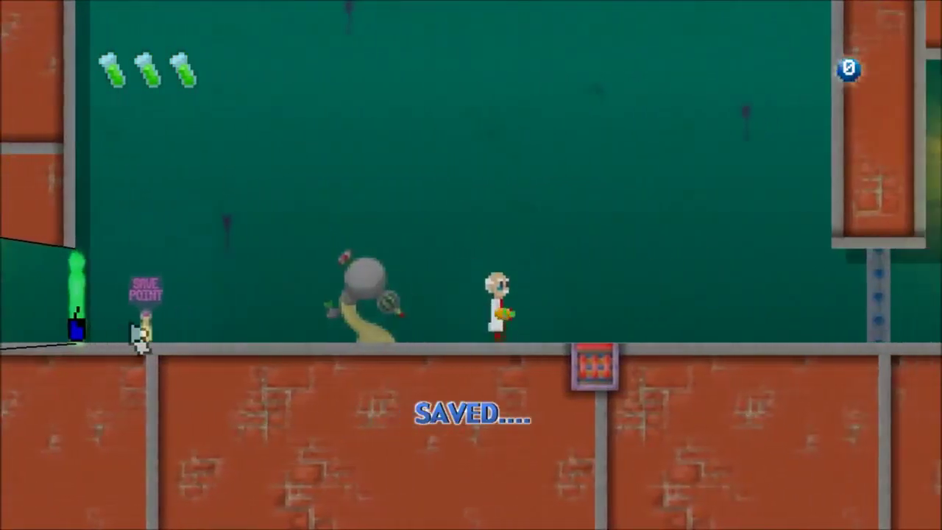
{"action": "key", "text": "d"}
{"action": "key", "text": "a"}
{"action": "key", "text": "d"}
{"action": "key", "text": "d"}
{"action": "key", "text": "a"}
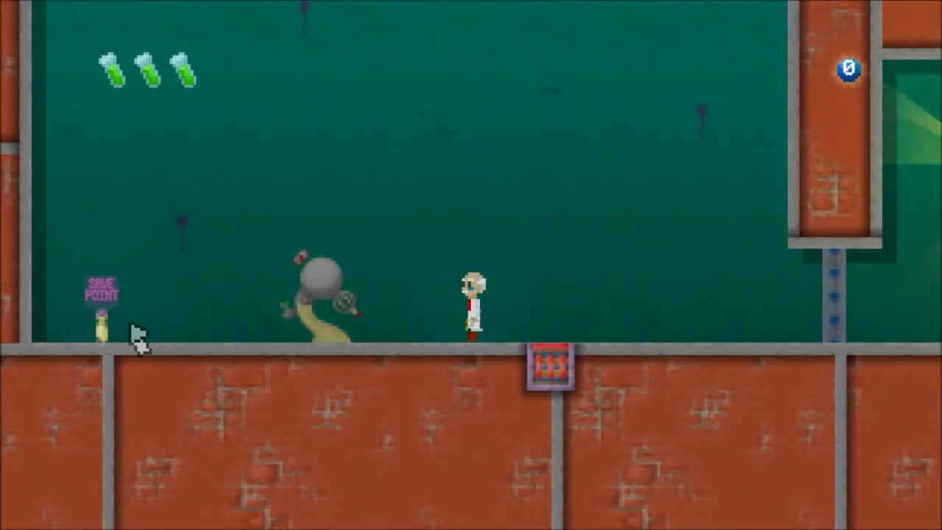
{"action": "key", "text": "d"}
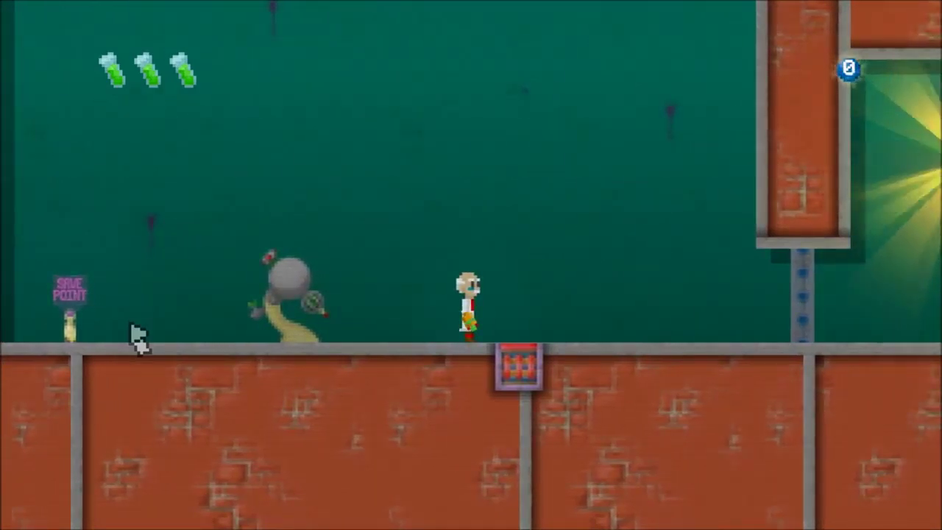
Step: Test-aim the Gateway Gun at the main room's left wall, the pillar above the door, and the floor between switch and door
{"action": "left_click", "coordinate": [138, 339]}
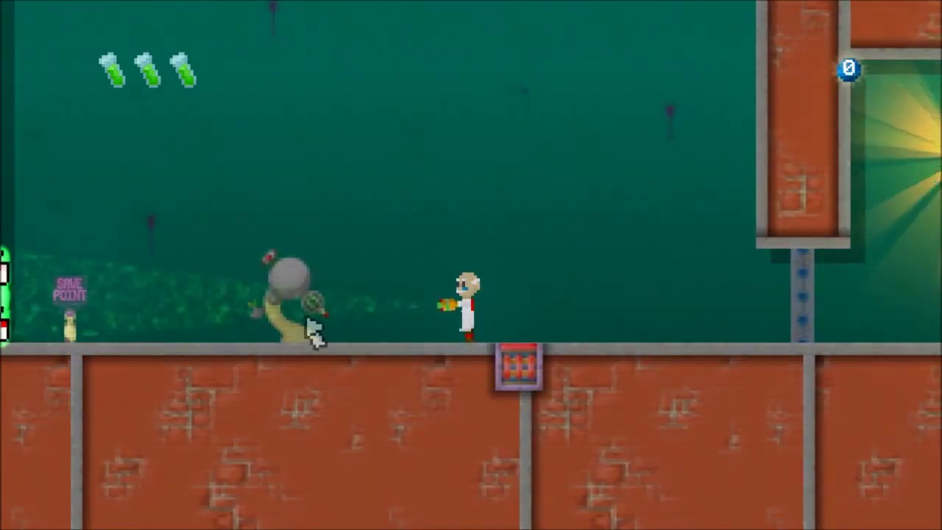
{"action": "left_click", "coordinate": [581, 385]}
{"action": "left_click", "coordinate": [747, 177]}
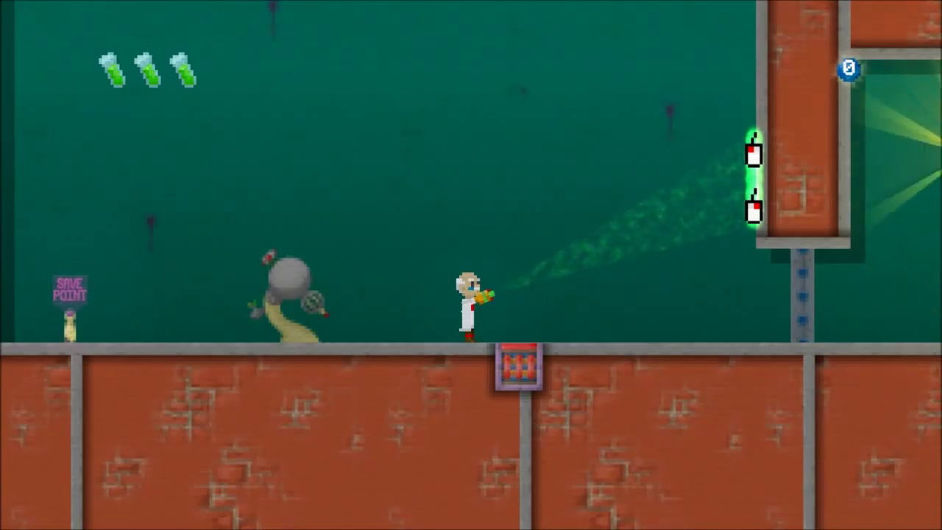
{"action": "left_click", "coordinate": [567, 337]}
{"action": "left_click", "coordinate": [600, 343]}
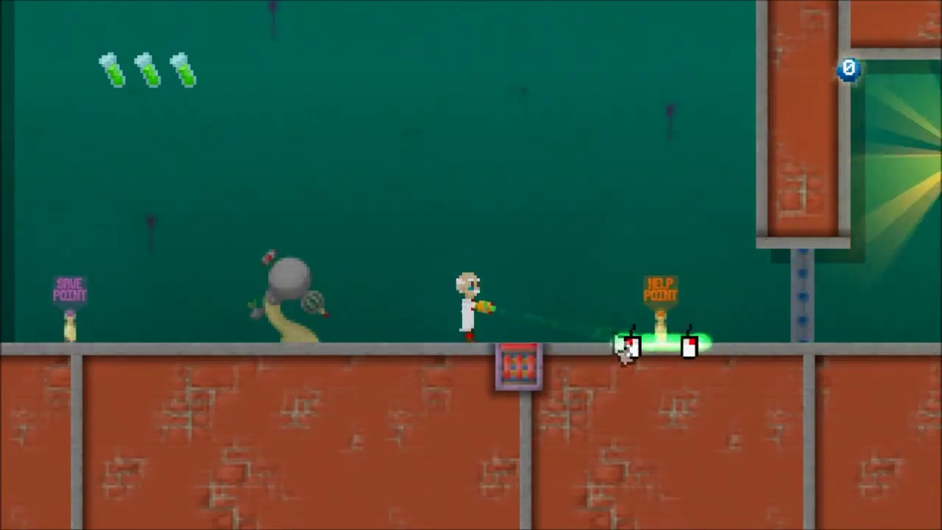
{"action": "key", "text": "d"}
{"action": "left_click", "coordinate": [527, 343]}
{"action": "key", "text": "a"}
{"action": "left_click", "coordinate": [527, 341]}
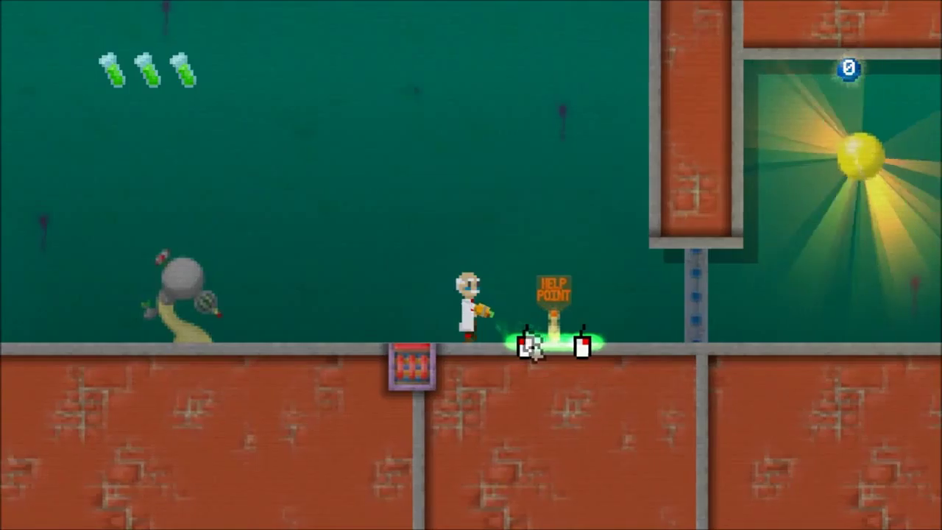
Step: Position the character at the help point between the switch and the door and start recording the level's solution
{"action": "key", "text": "d"}
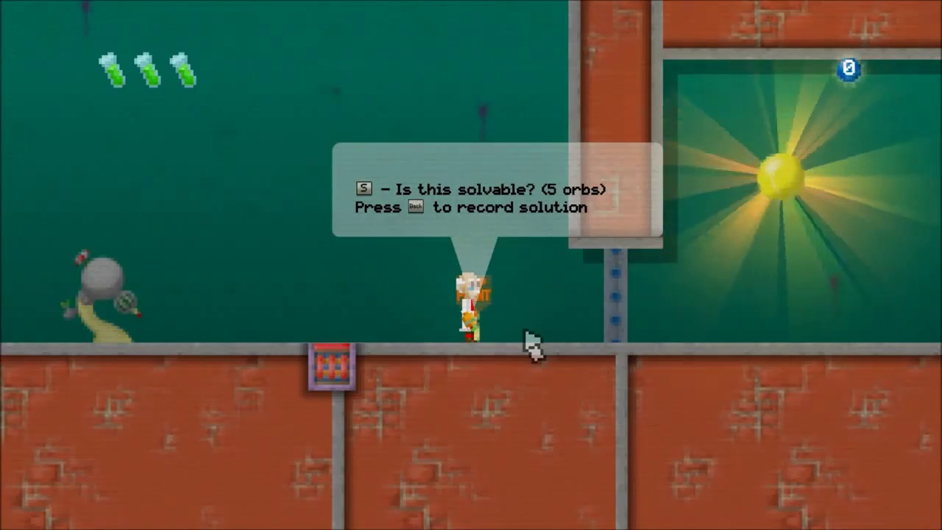
{"action": "key", "text": "Right"}
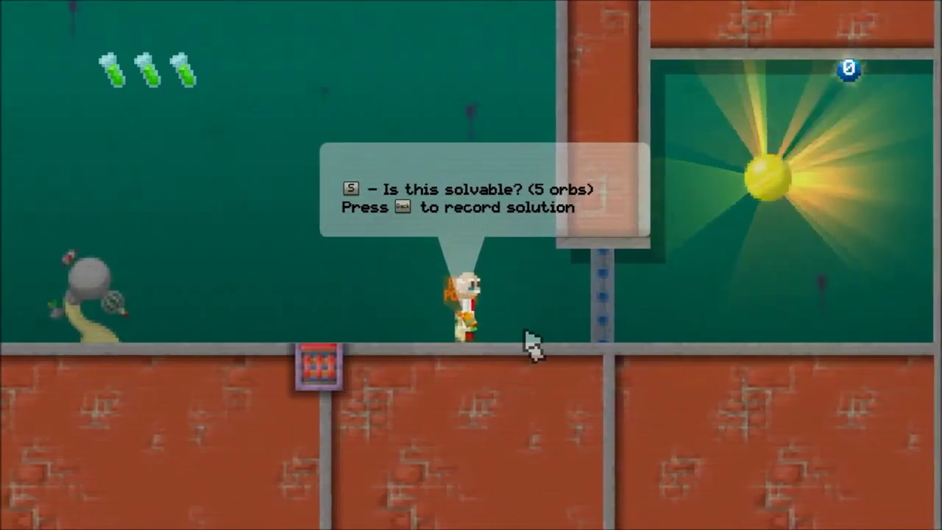
{"action": "key", "text": "Left"}
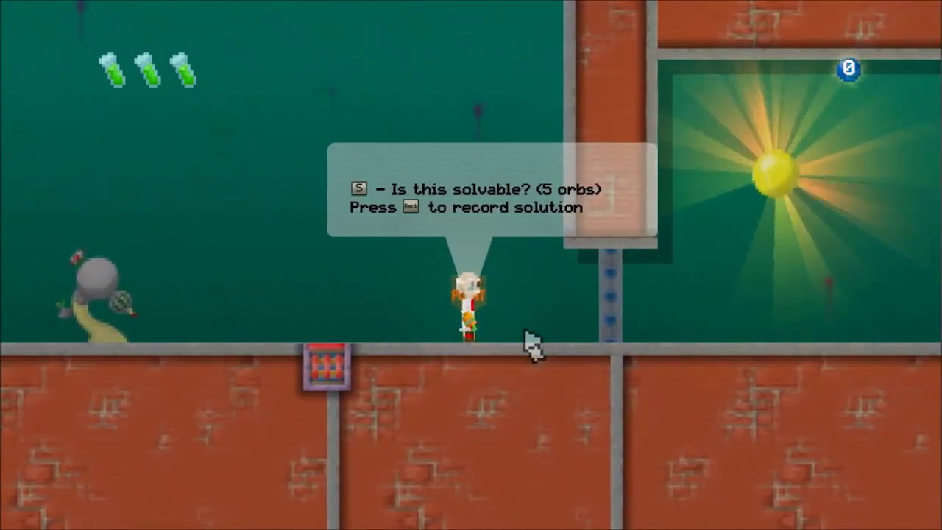
{"action": "key", "text": "BackSpace"}
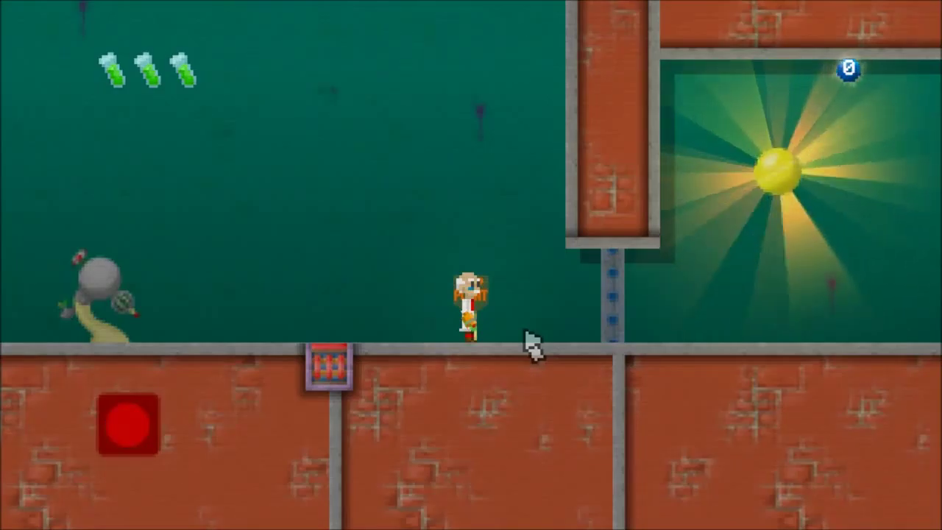
Step: Record the solution by standing on the switch, firing gateways into the orb room and at the left wall, and walking through
{"action": "key", "text": "Left"}
{"action": "key", "text": "Right"}
{"action": "mouse_move", "coordinate": [752, 347]}
{"action": "left_mouse_down"}
{"action": "mouse_move", "coordinate": [852, 330]}
{"action": "mouse_move", "coordinate": [872, 308]}
{"action": "mouse_move", "coordinate": [557, 336]}
{"action": "mouse_move", "coordinate": [84, 294]}
{"action": "mouse_move", "coordinate": [74, 316]}
{"action": "left_mouse_up"}
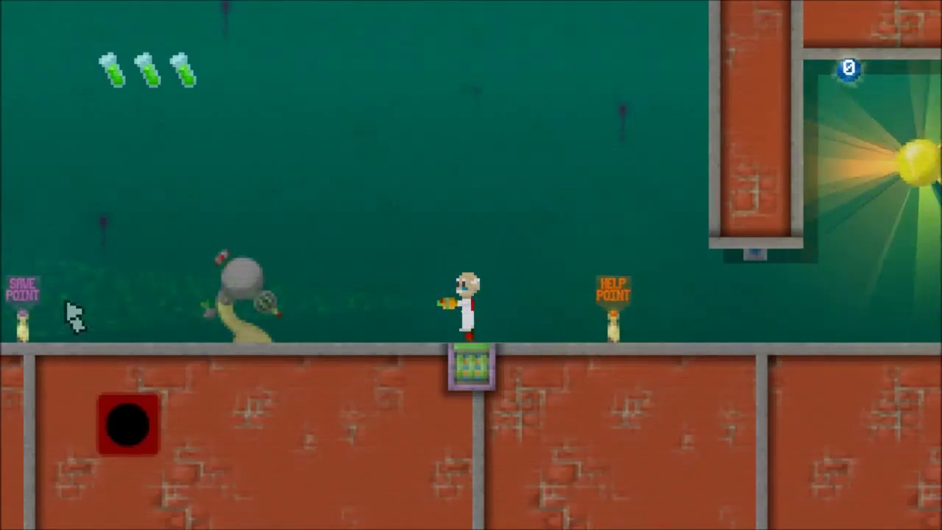
{"action": "key", "text": "a"}
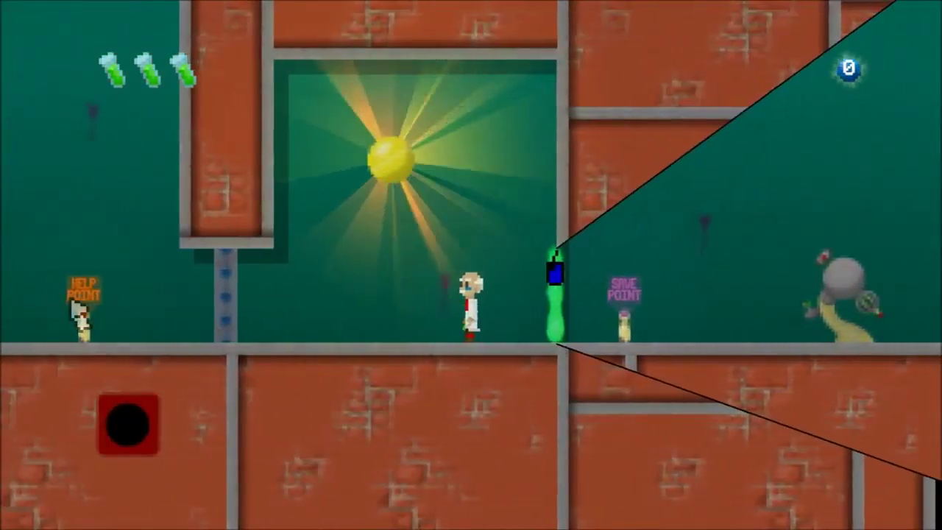
{"action": "key", "text": "d"}
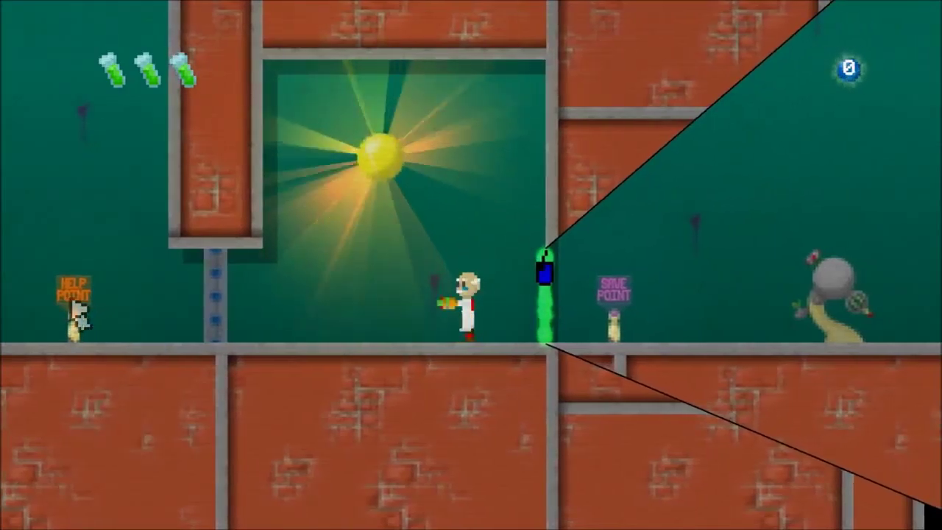
Step: Walk back through the gateway to the help point, confirm its solution request, and play back the recorded solution
{"action": "key", "text": "d"}
{"action": "key", "text": "d"}
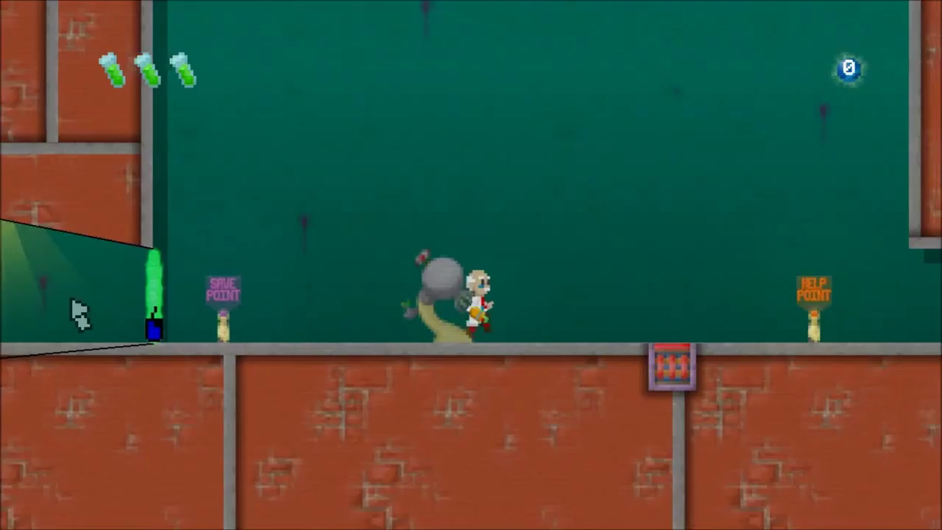
{"action": "key", "text": "d"}
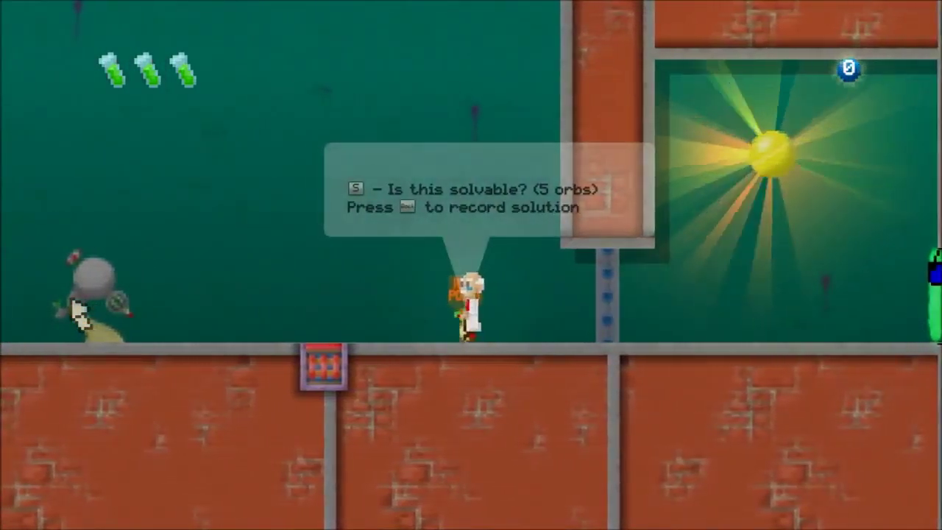
{"action": "key", "text": "s"}
{"action": "key", "text": "s"}
{"action": "key", "text": "s"}
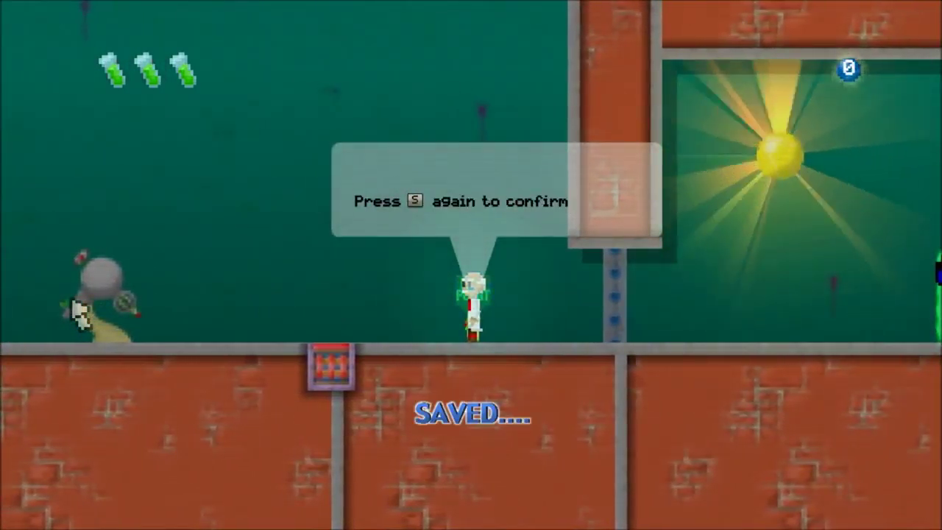
{"action": "key", "text": "s"}
{"action": "key", "text": "s"}
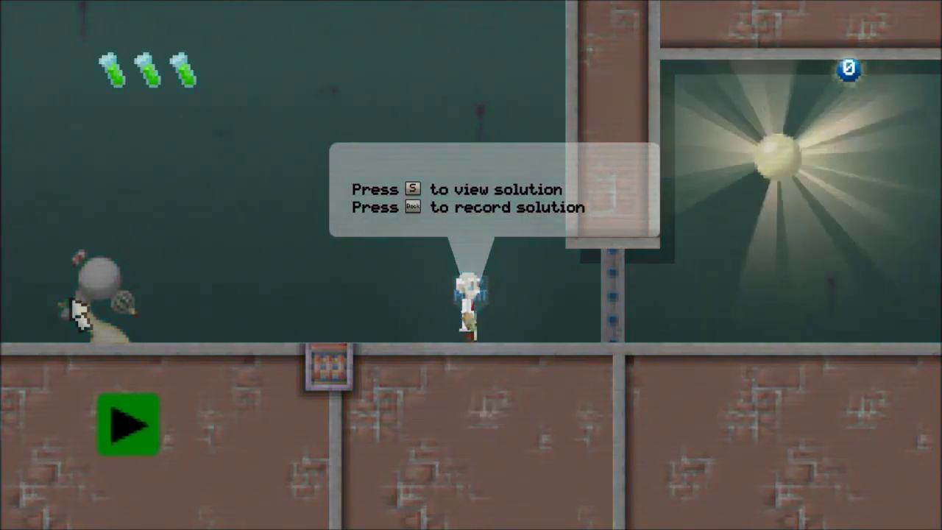